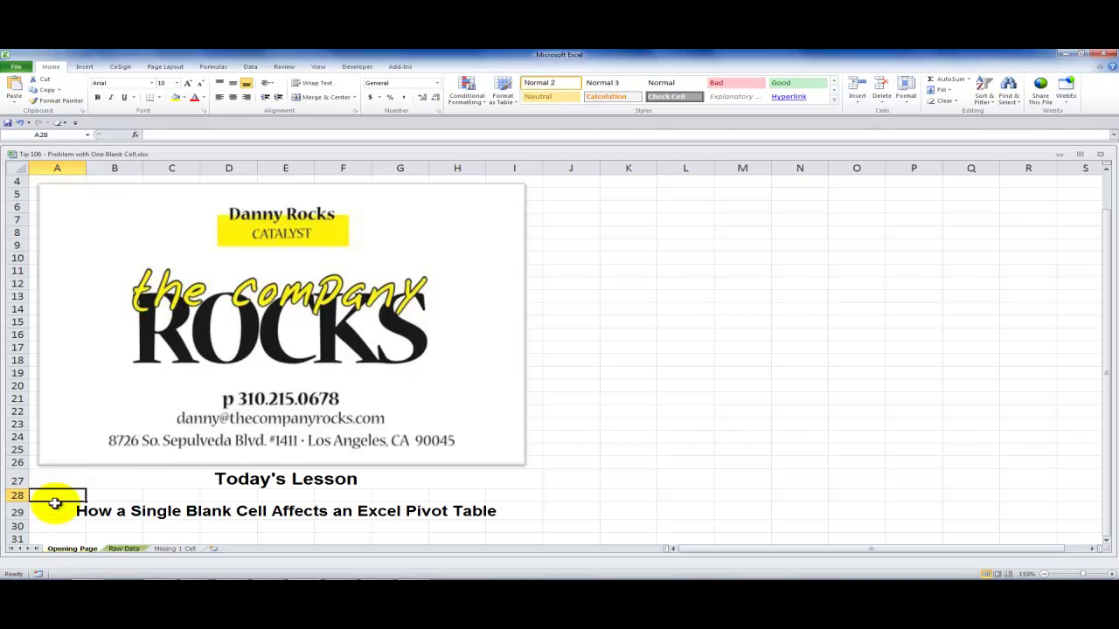
# - Leave the Opening Page title sheet for the sales data sheet comparing three averages
pyautogui.click(49, 511)
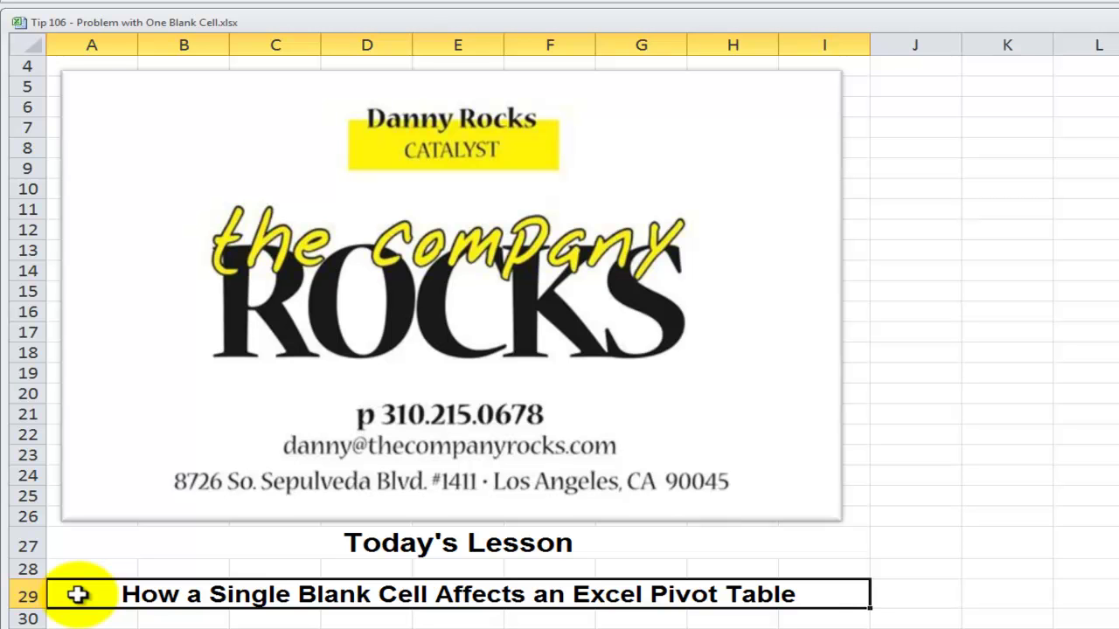
pyautogui.click(258, 624)
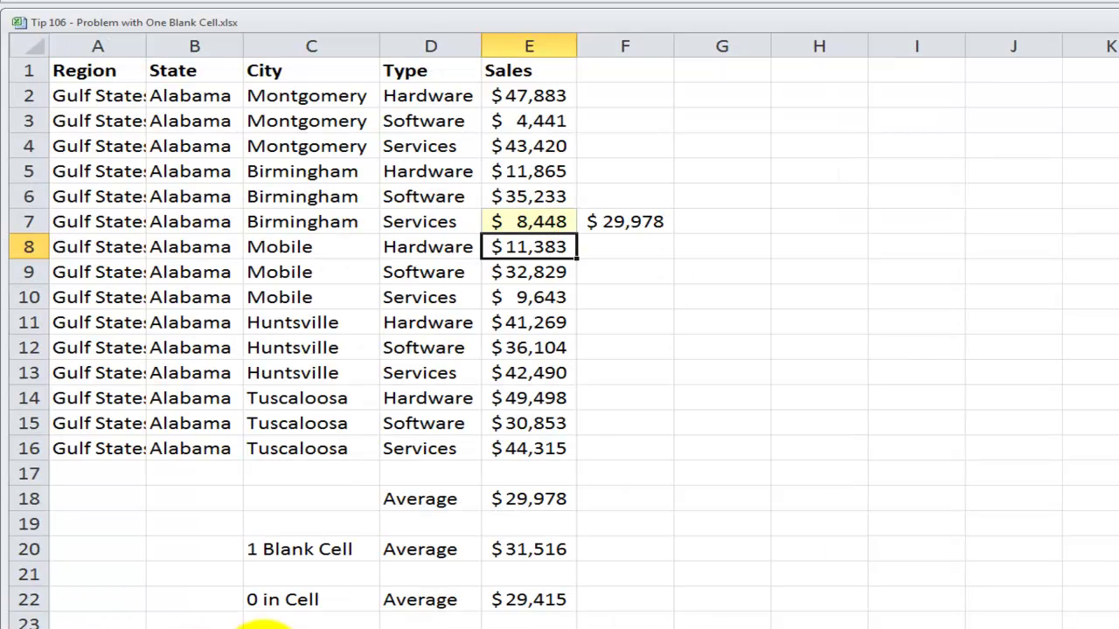
pyautogui.click(532, 222)
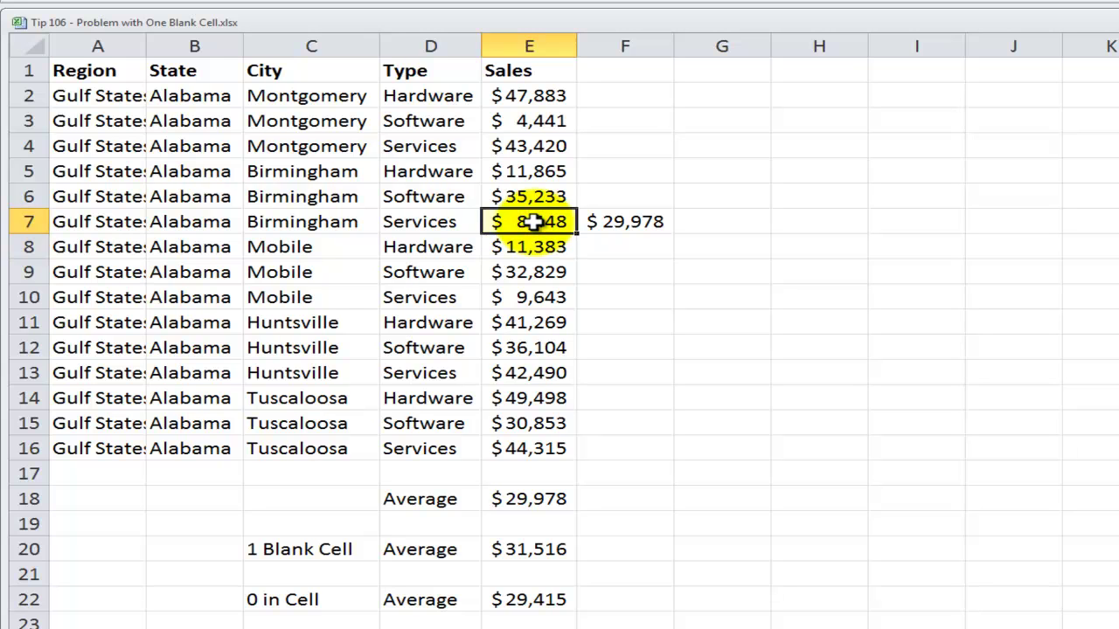
pyautogui.doubleClick(620, 221)
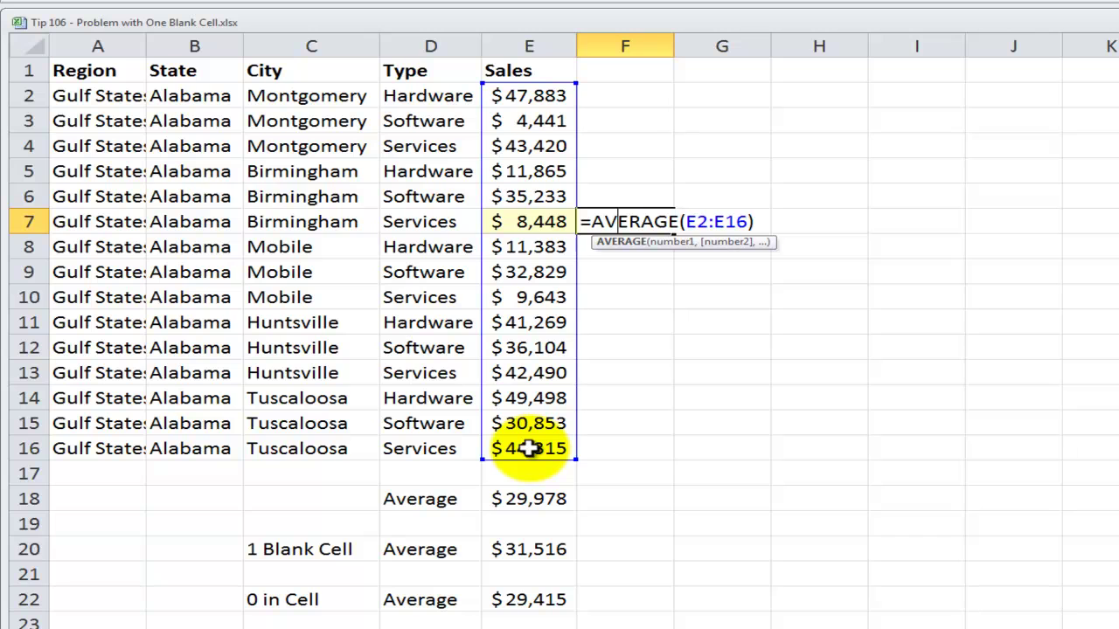
pyautogui.press('Escape')
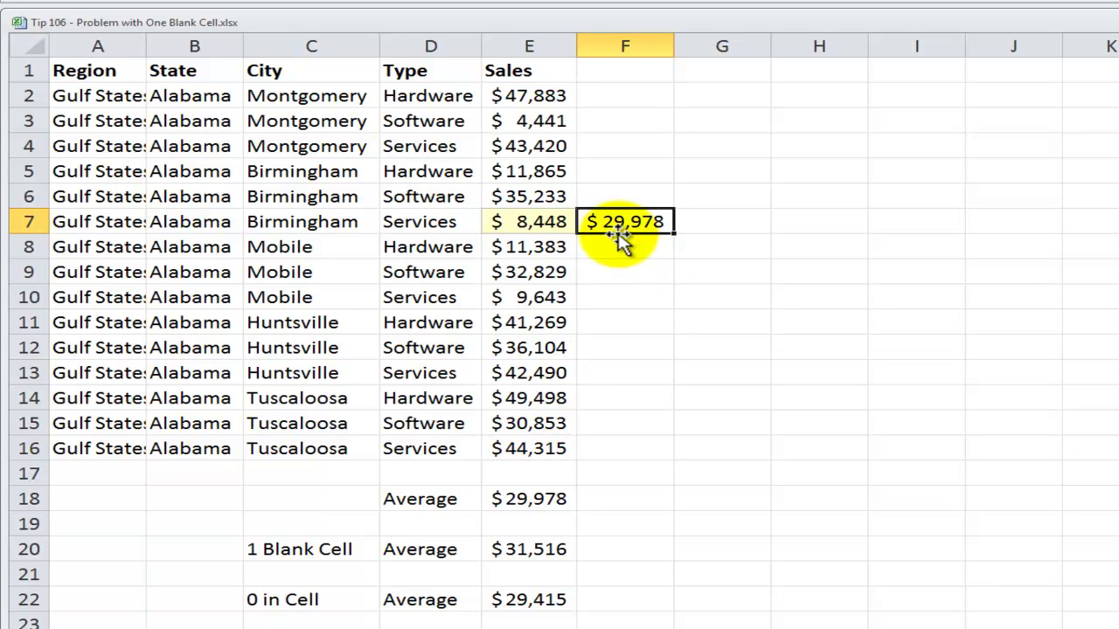
pyautogui.doubleClick(644, 221)
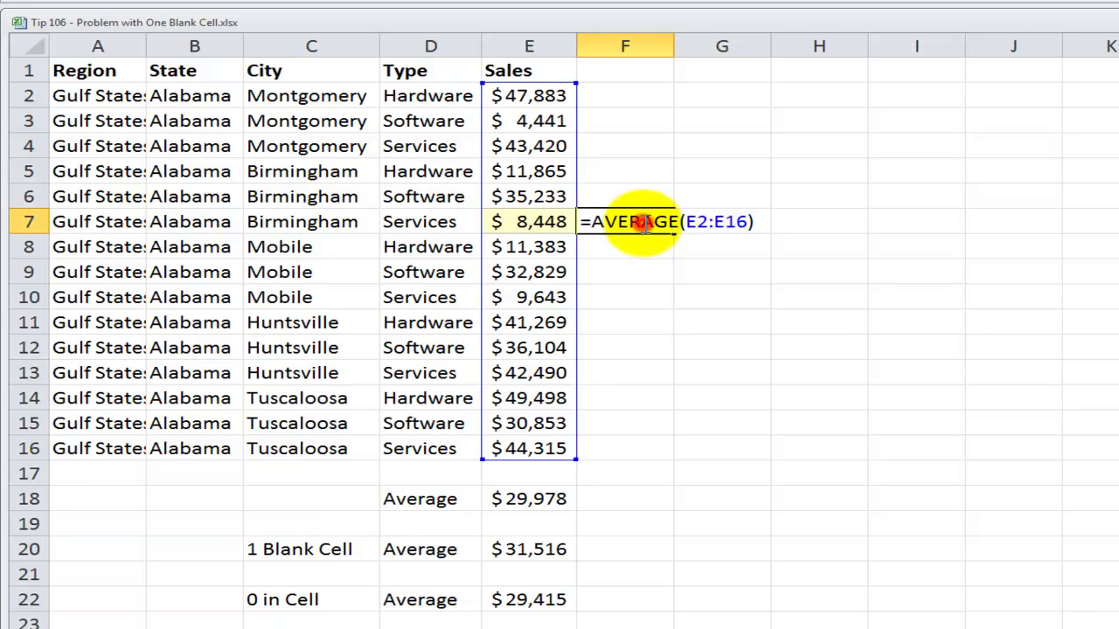
pyautogui.press('Escape')
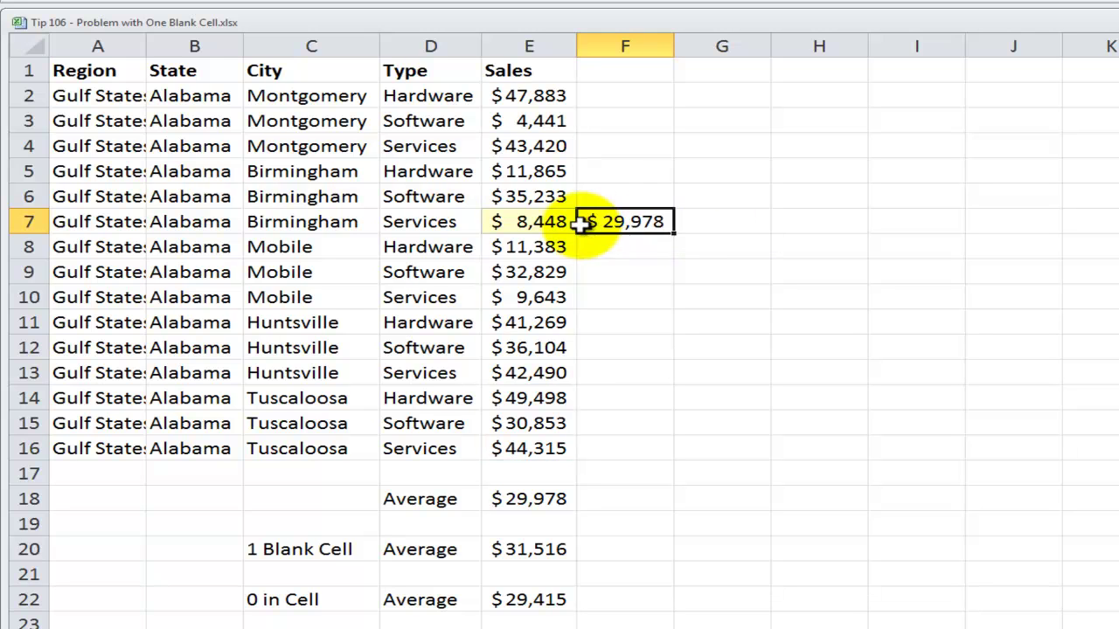
pyautogui.click(516, 221)
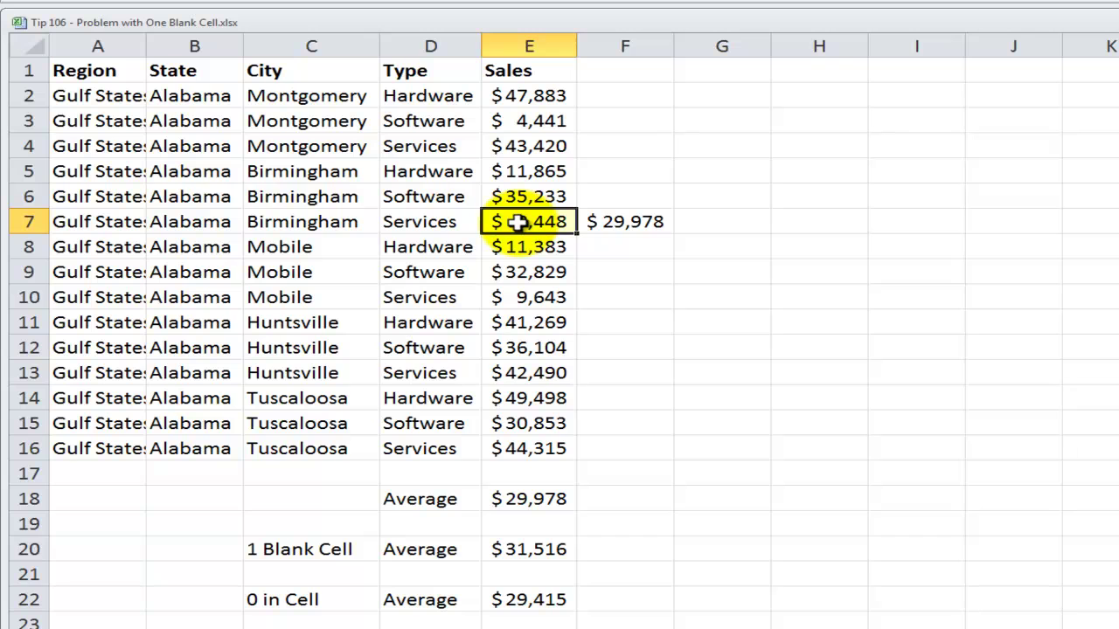
# - Clear E7's 8,448 and compare the blank-cell average in E20 with the normal average
pyautogui.press('Delete')
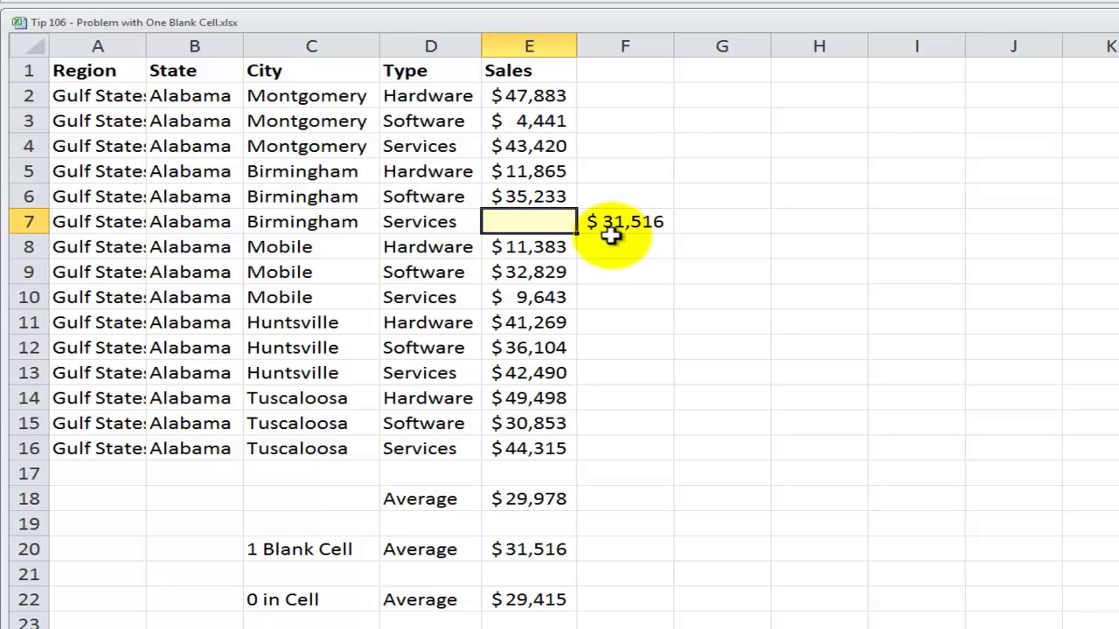
pyautogui.click(522, 546)
pyautogui.moveTo(522, 546); pyautogui.dragTo(533, 496)
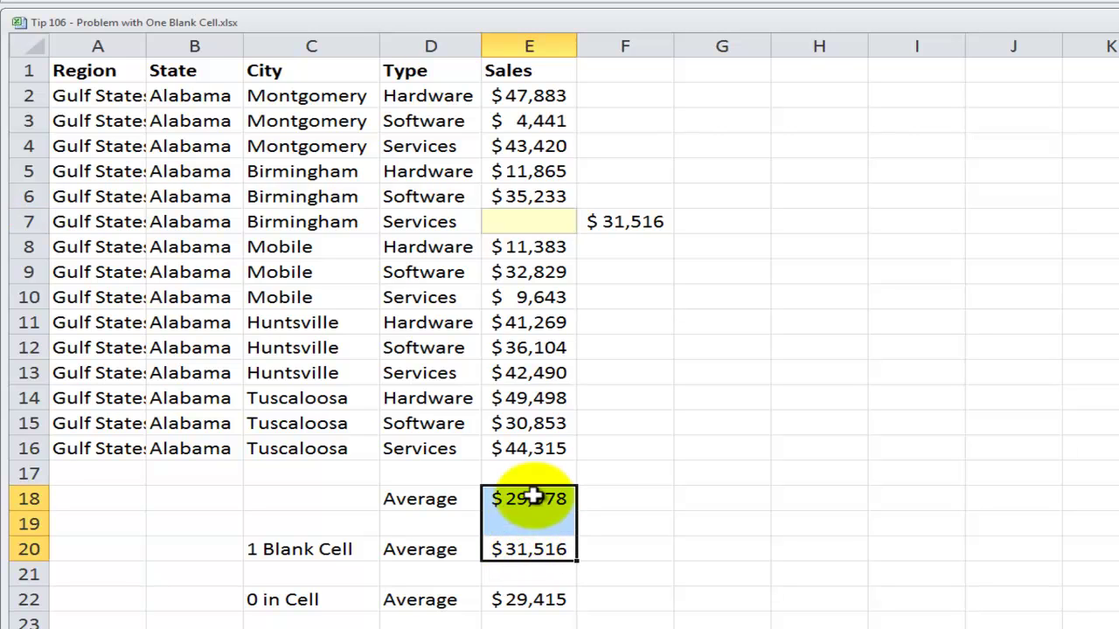
# - Enter 0 in E7 and compare the zero-in-cell average in E22 with E18's original
pyautogui.click(517, 222)
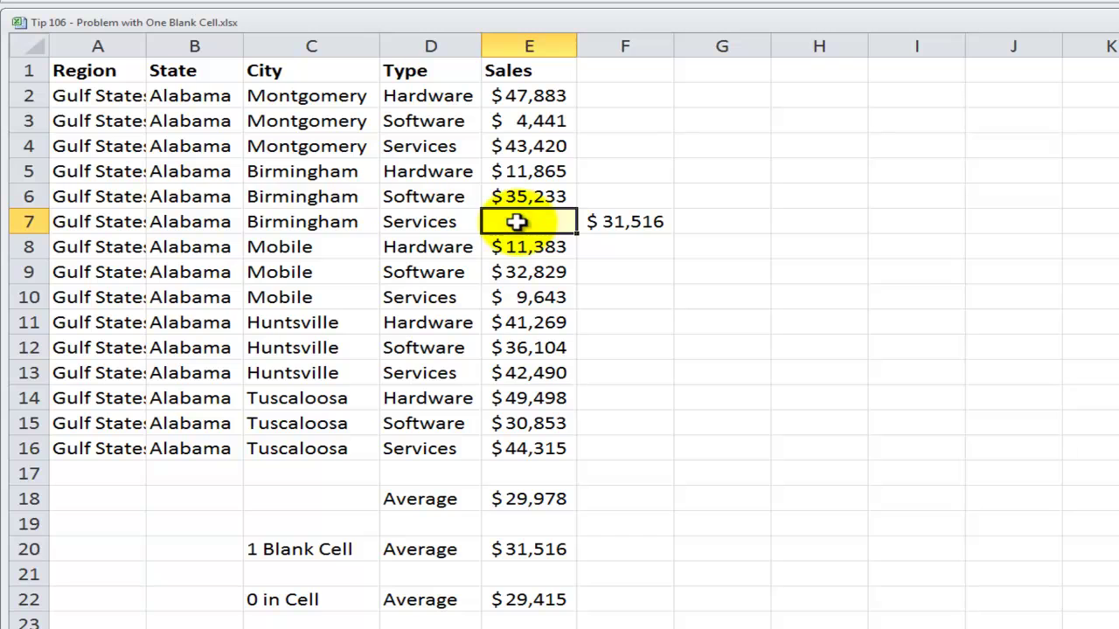
pyautogui.write('0')
pyautogui.press('Return')
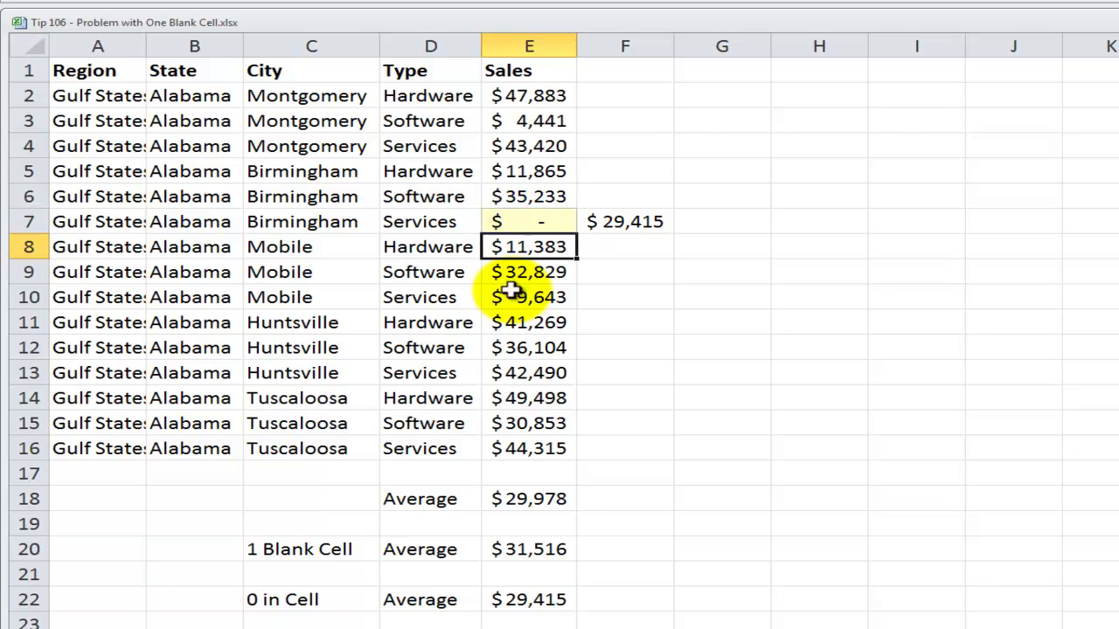
pyautogui.click(507, 600)
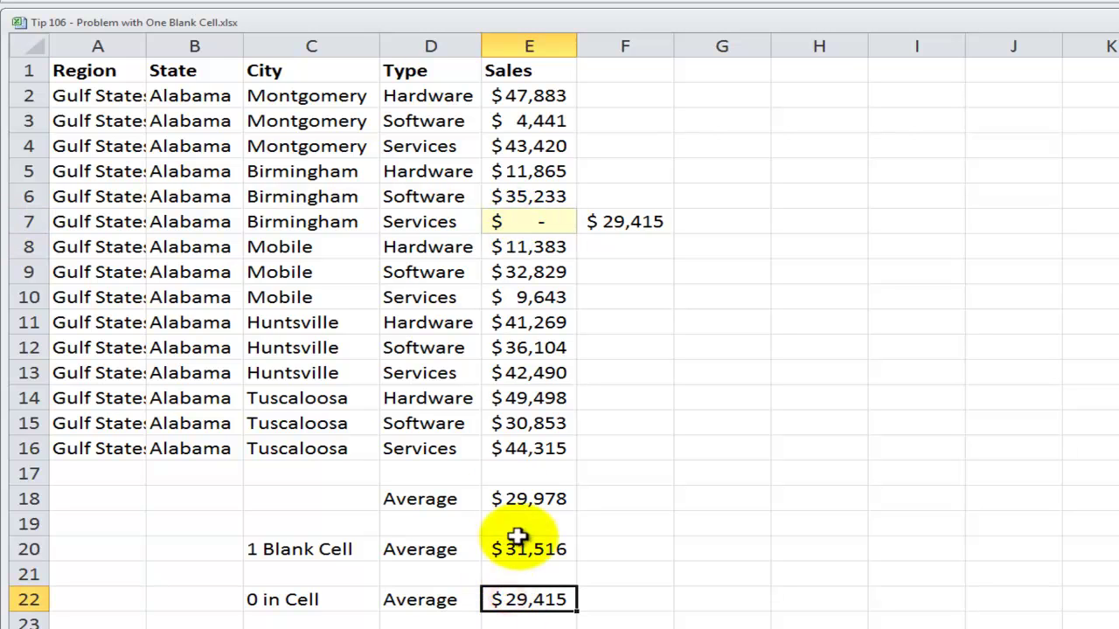
pyautogui.click(527, 499)
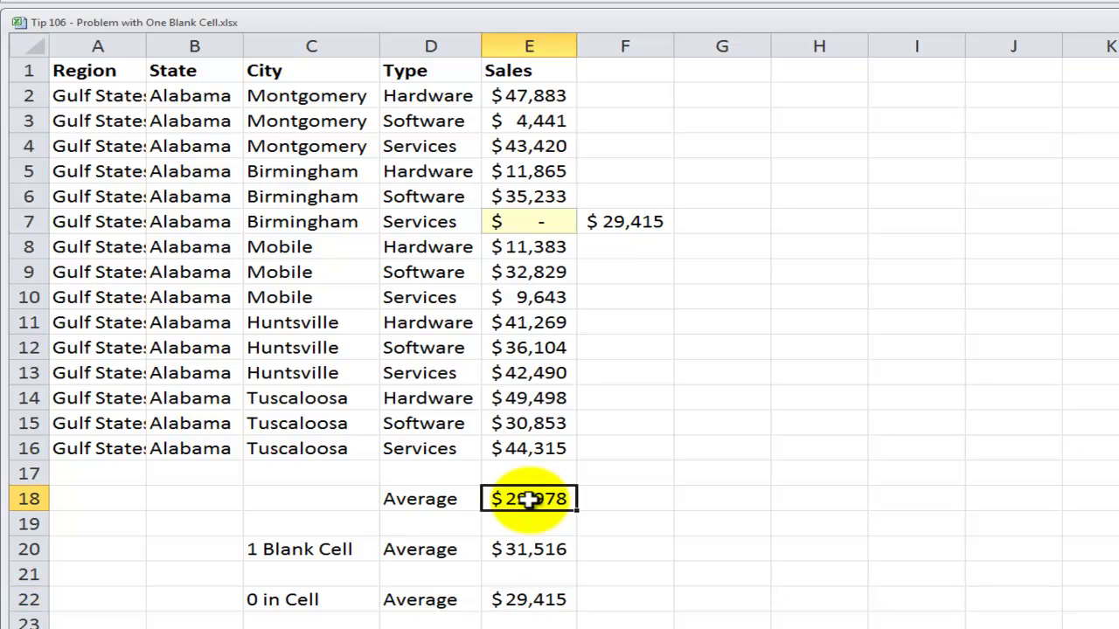
# - Restore the value 8448 in cell E7
pyautogui.click(545, 225)
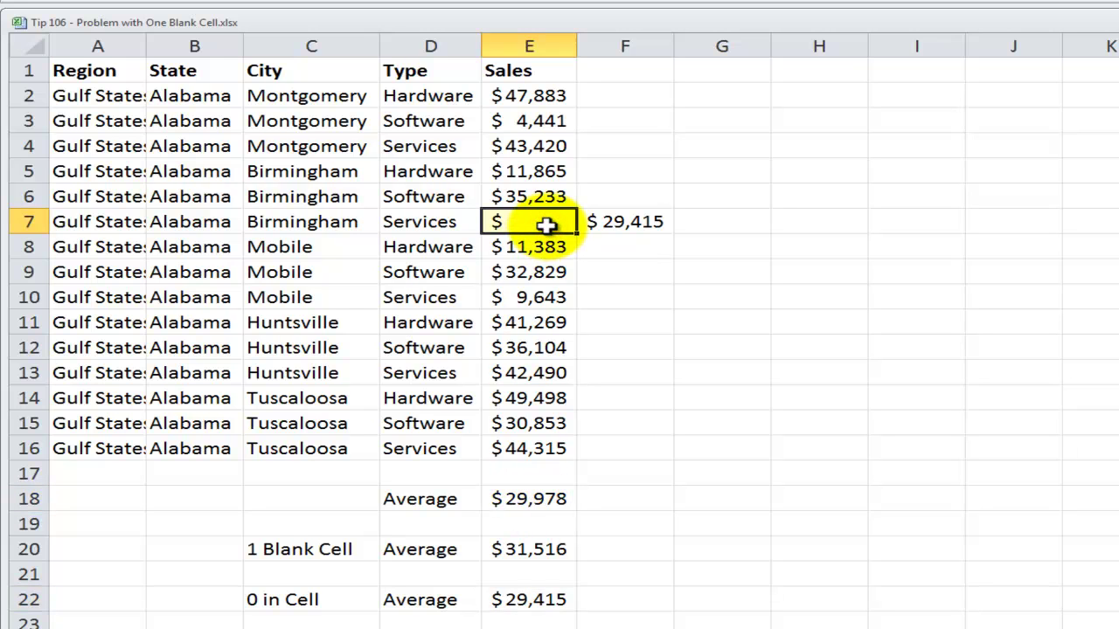
pyautogui.write('8448')
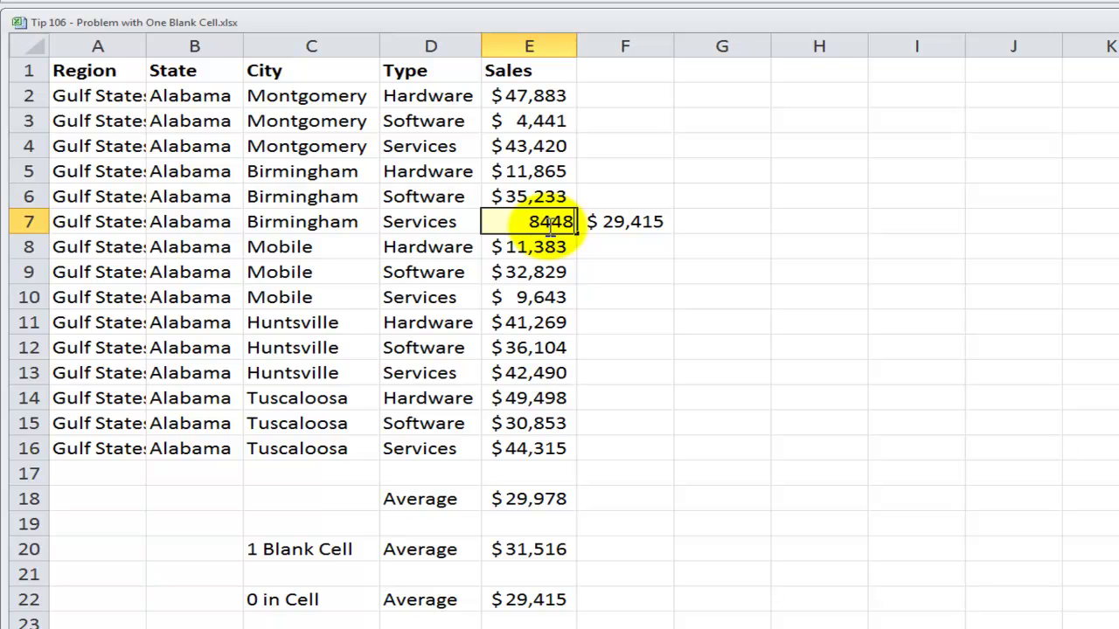
pyautogui.press('Return')
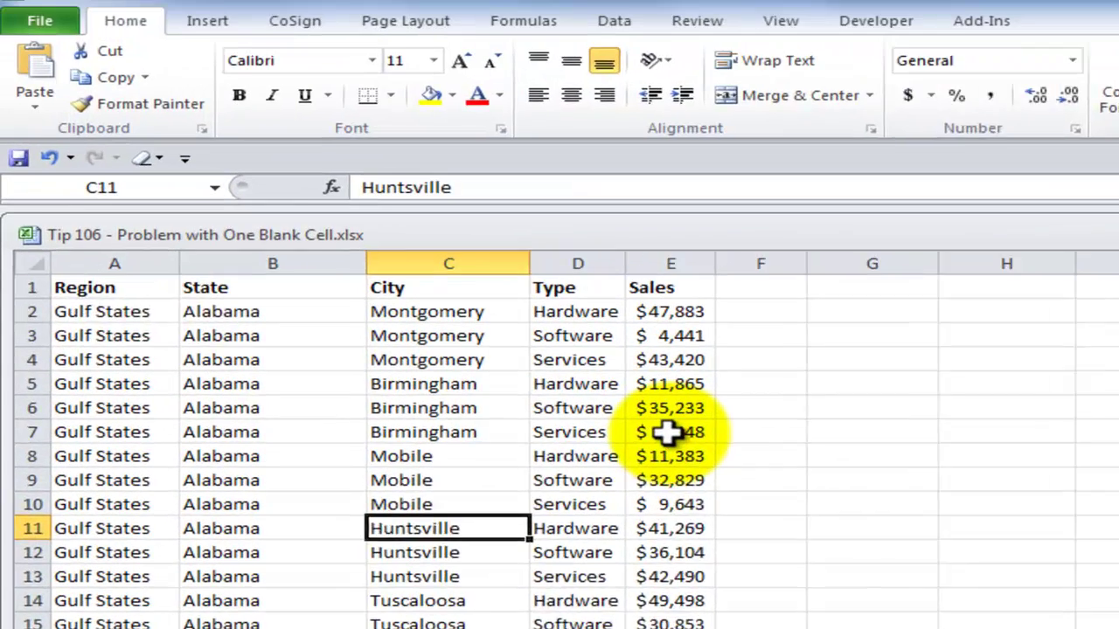
# - Insert a PivotTable of the sales data on the existing worksheet at cell G3
pyautogui.click(438, 151)
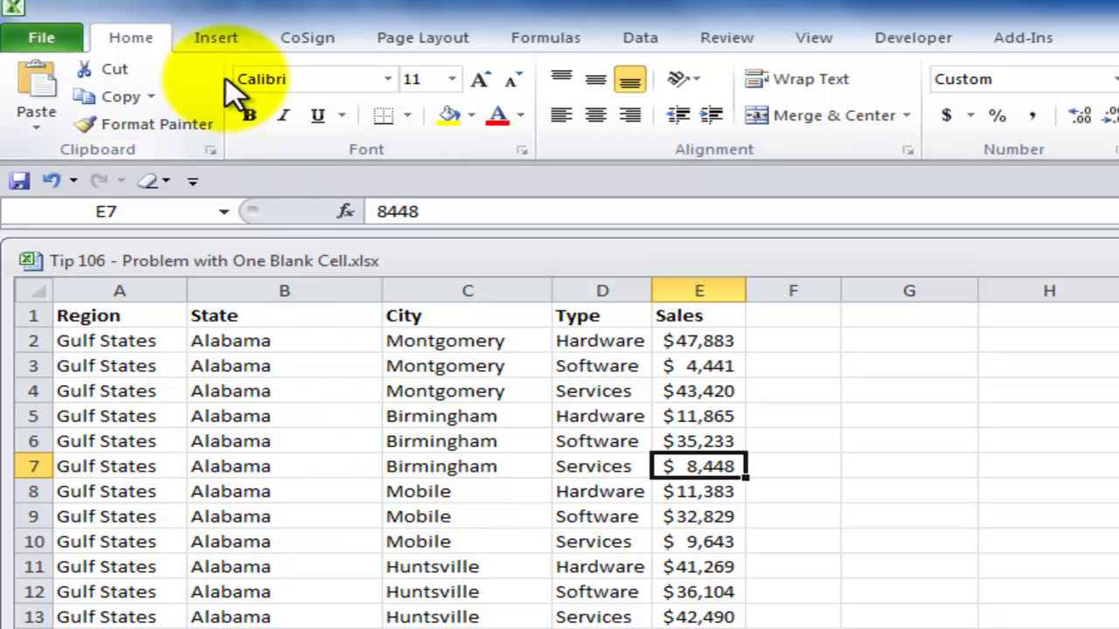
pyautogui.click(222, 34)
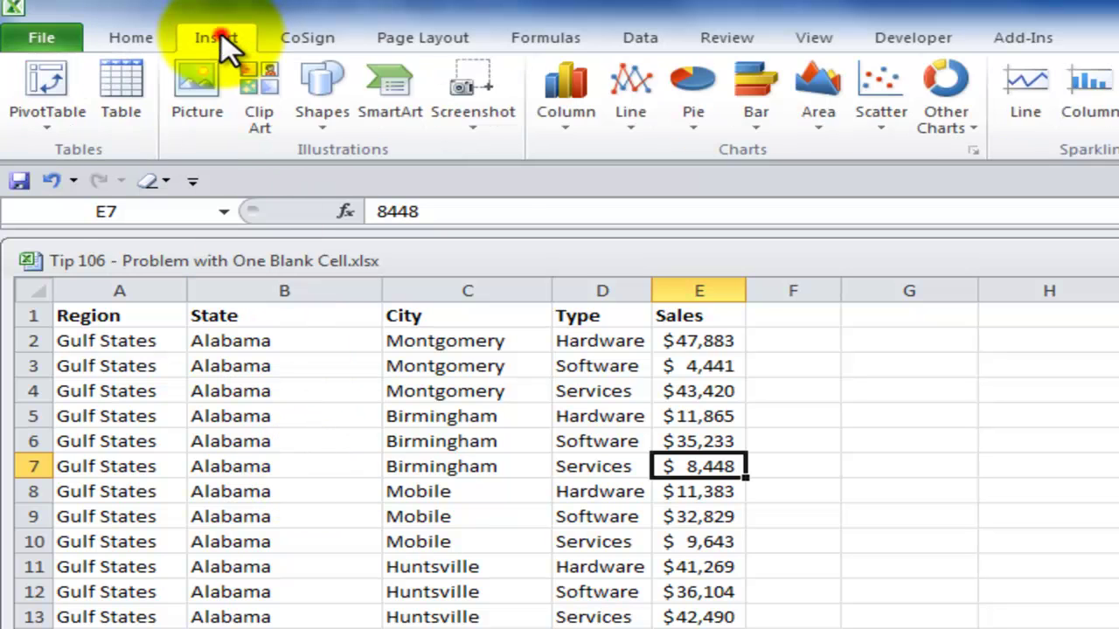
pyautogui.click(69, 109)
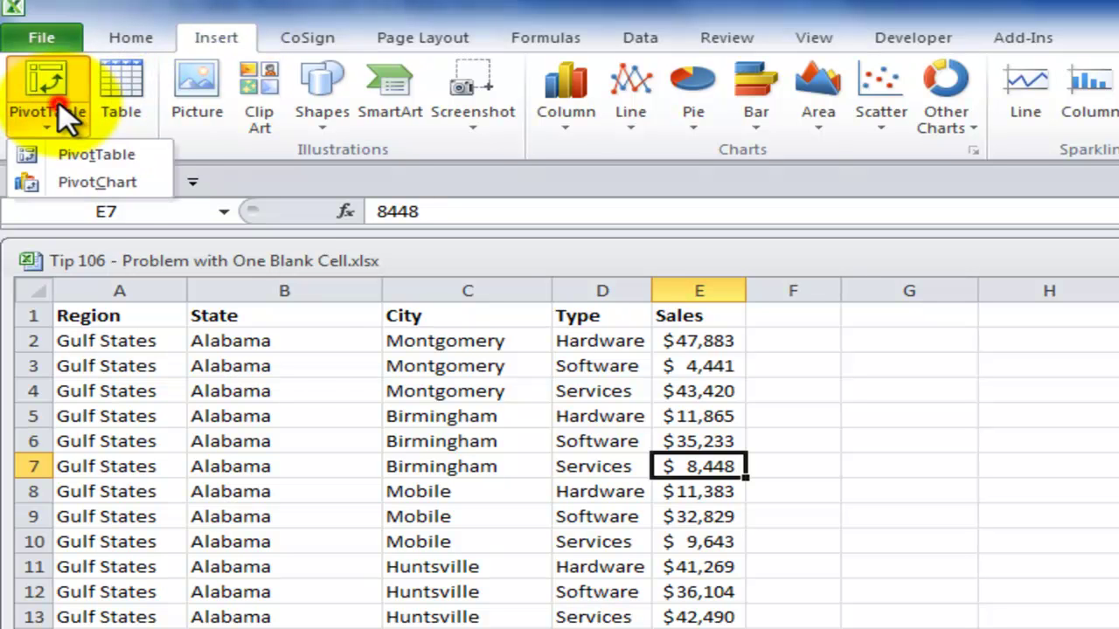
pyautogui.click(61, 154)
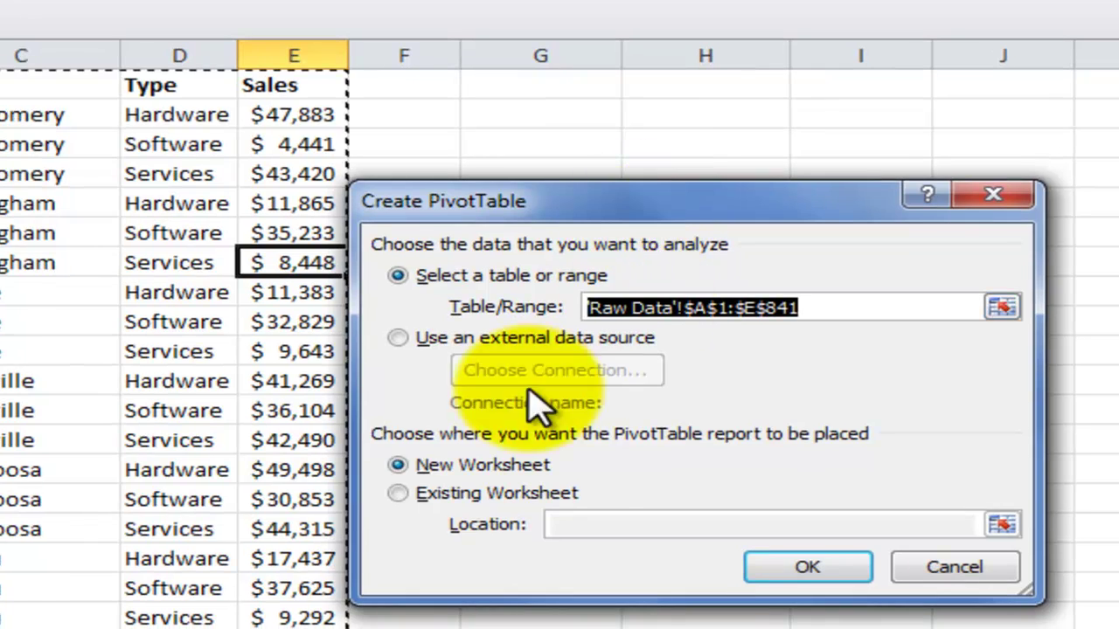
pyautogui.click(442, 512)
pyautogui.click(556, 524)
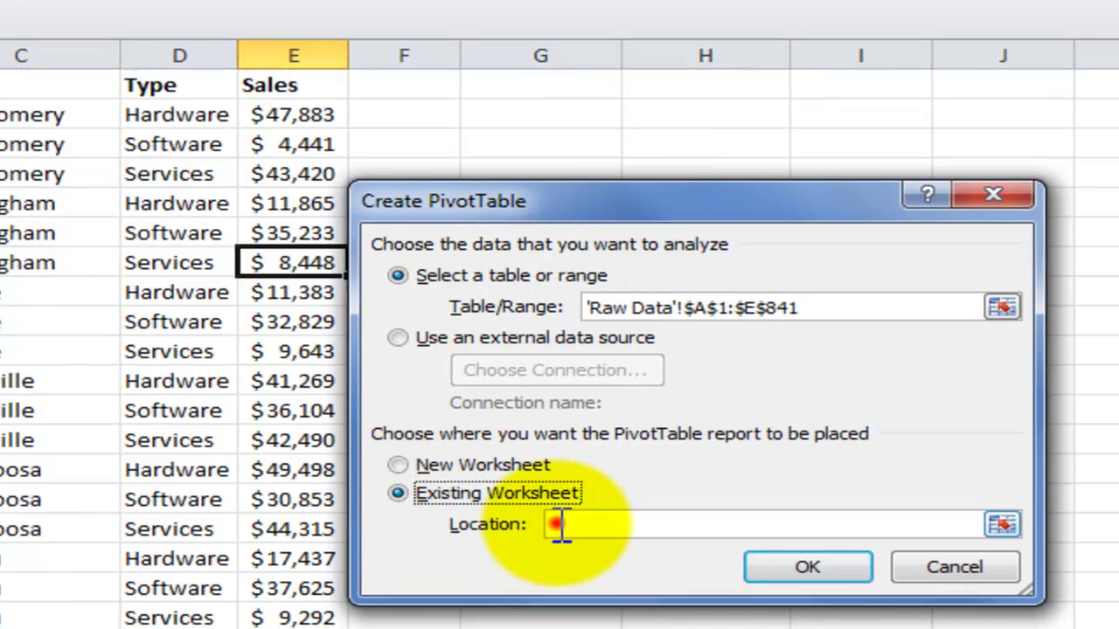
pyautogui.click(538, 138)
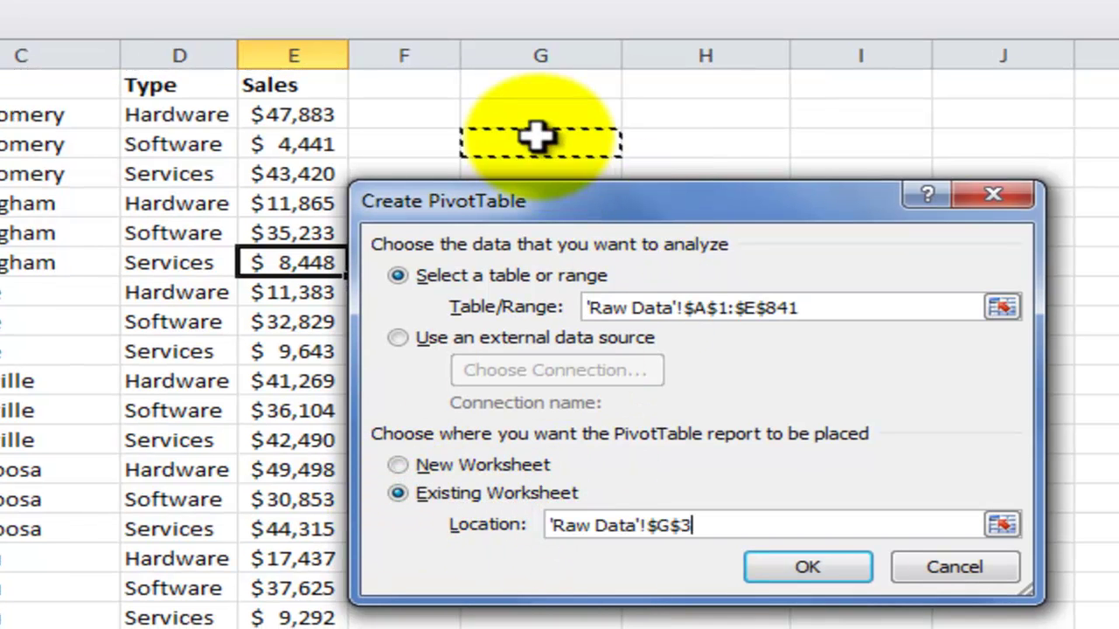
pyautogui.click(806, 568)
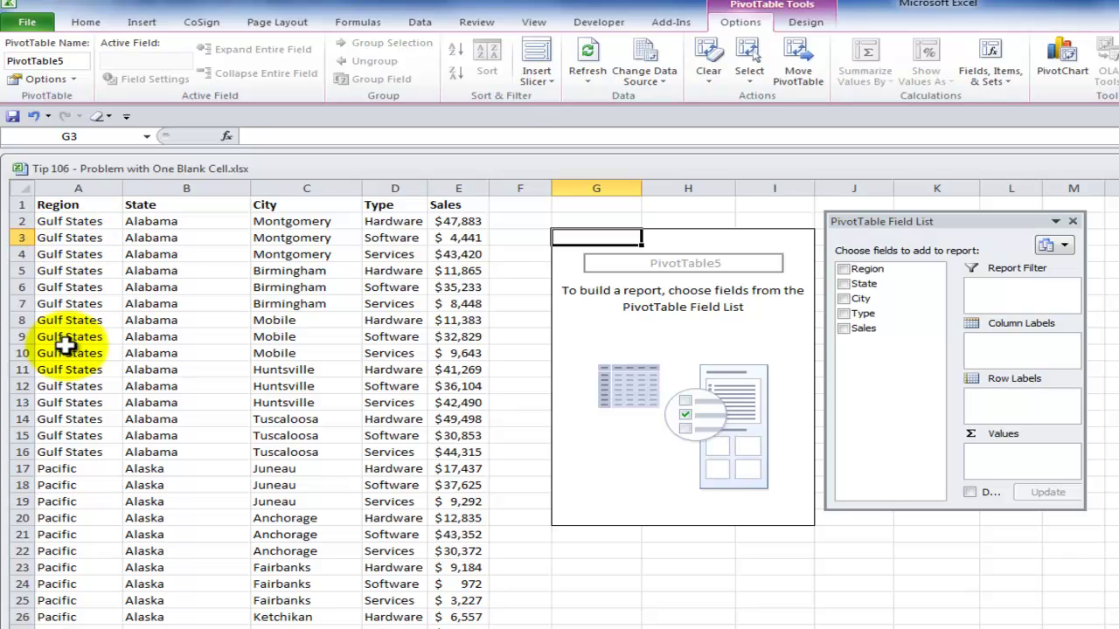
# - Add Region as row labels and Sales as values, giving Sum of Sales totalling 20754992
pyautogui.click(843, 269)
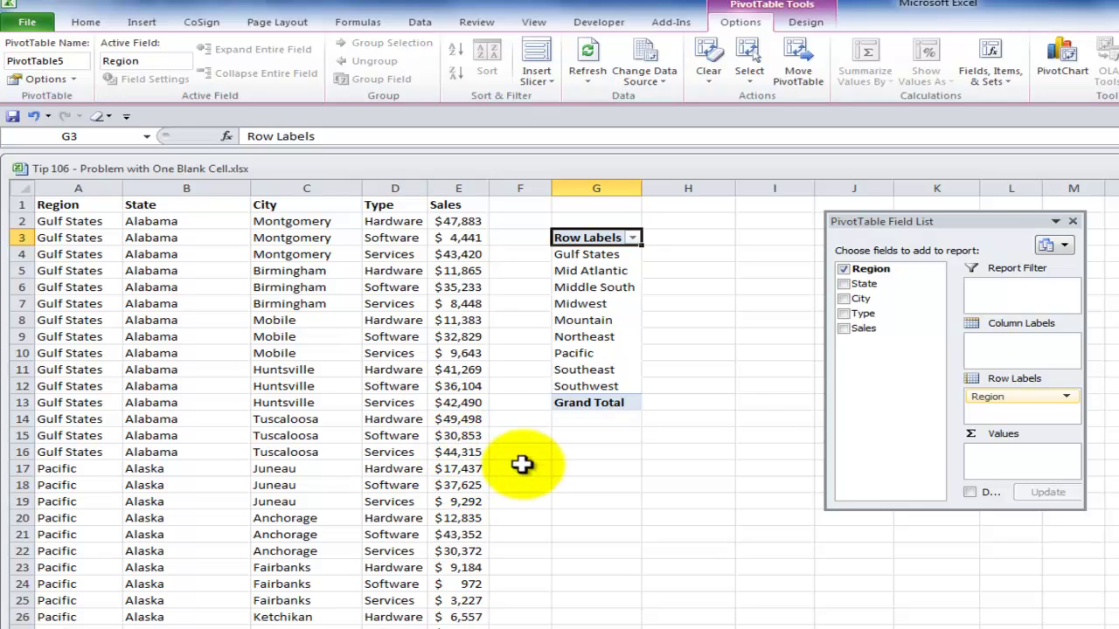
pyautogui.click(844, 329)
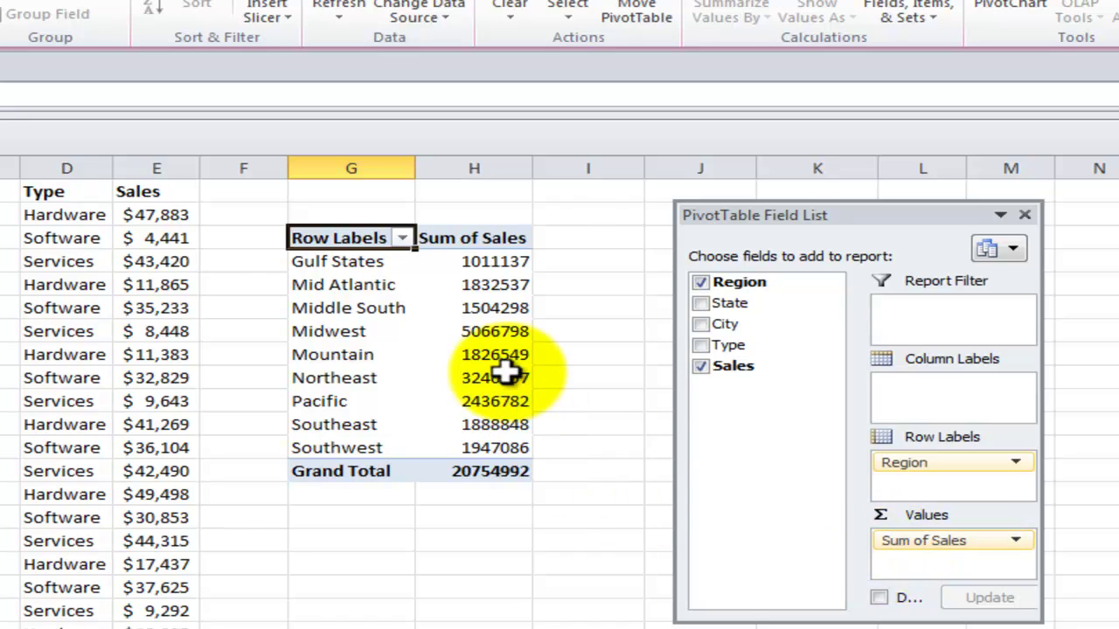
pyautogui.click(440, 331)
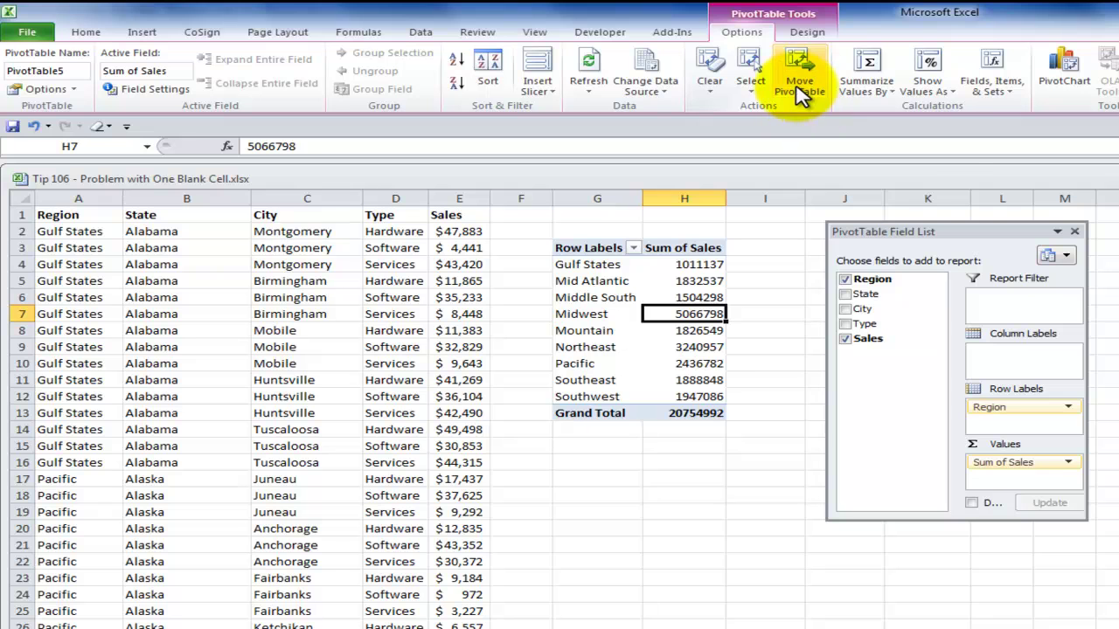
# - Select the entire pivot table and delete it
pyautogui.click(750, 81)
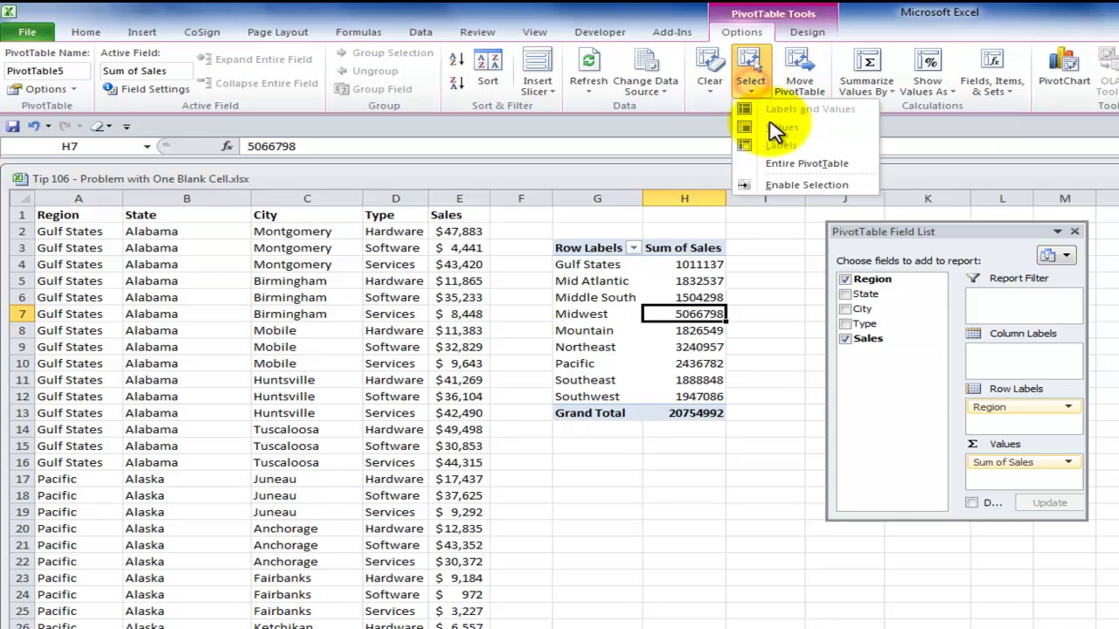
pyautogui.click(788, 166)
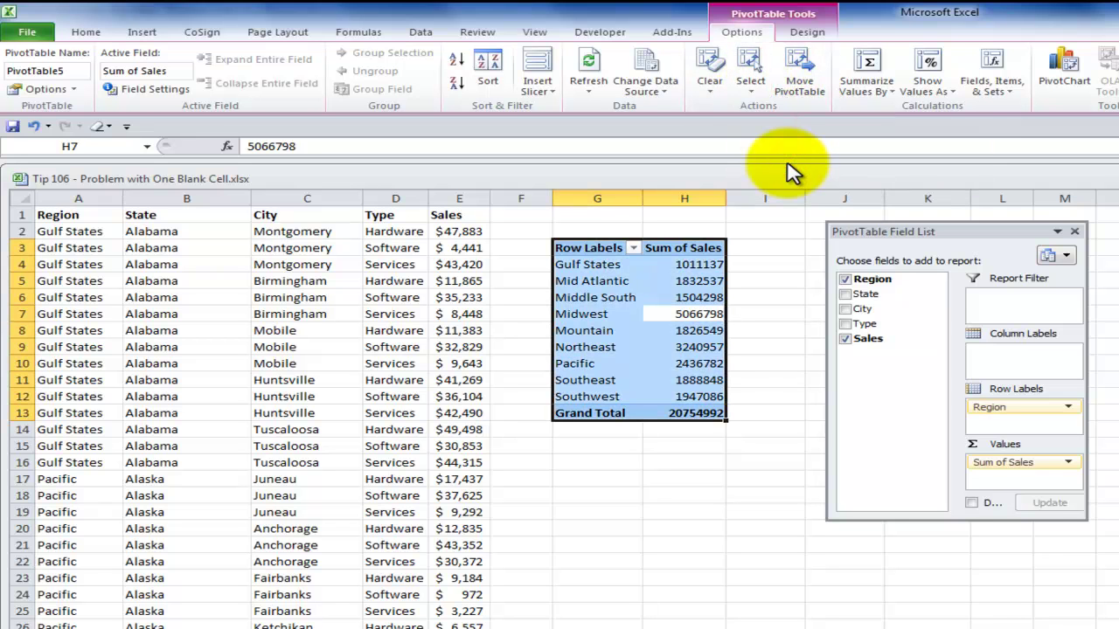
pyautogui.press('Delete')
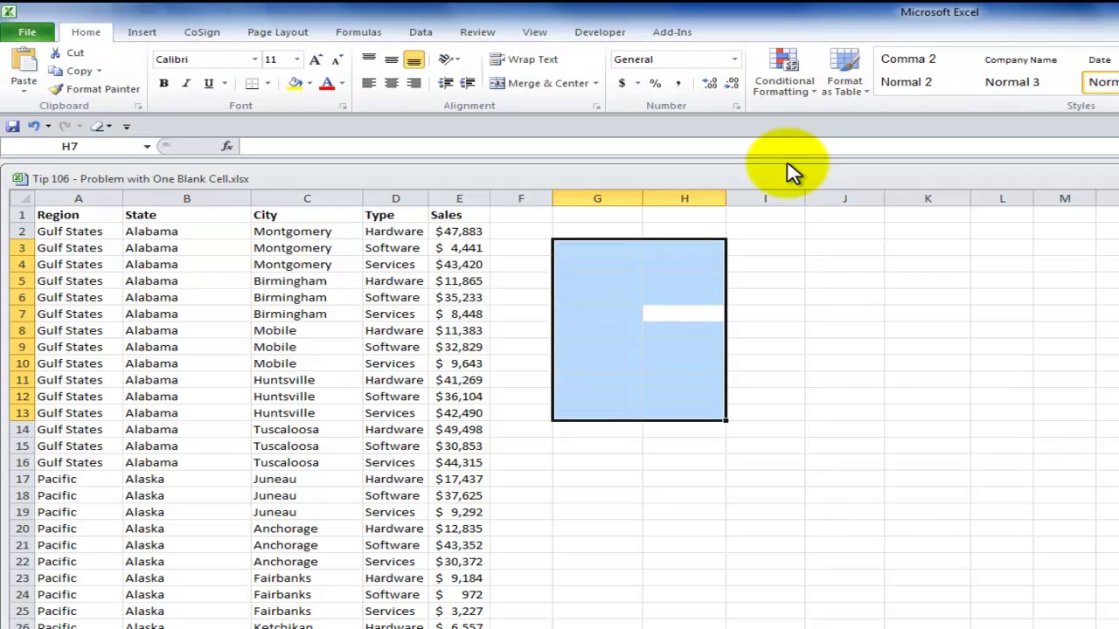
# - Check that the Sales column runs unbroken from E2 to row 841, then return to the top
pyautogui.click(448, 231)
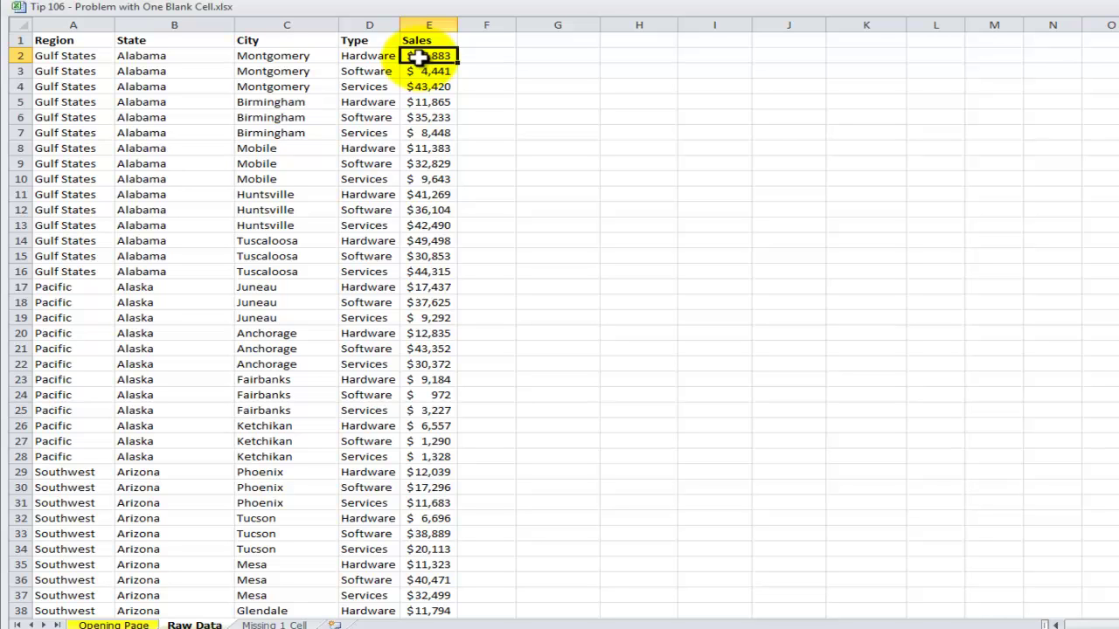
pyautogui.hotkey('ctrl', 'Down')
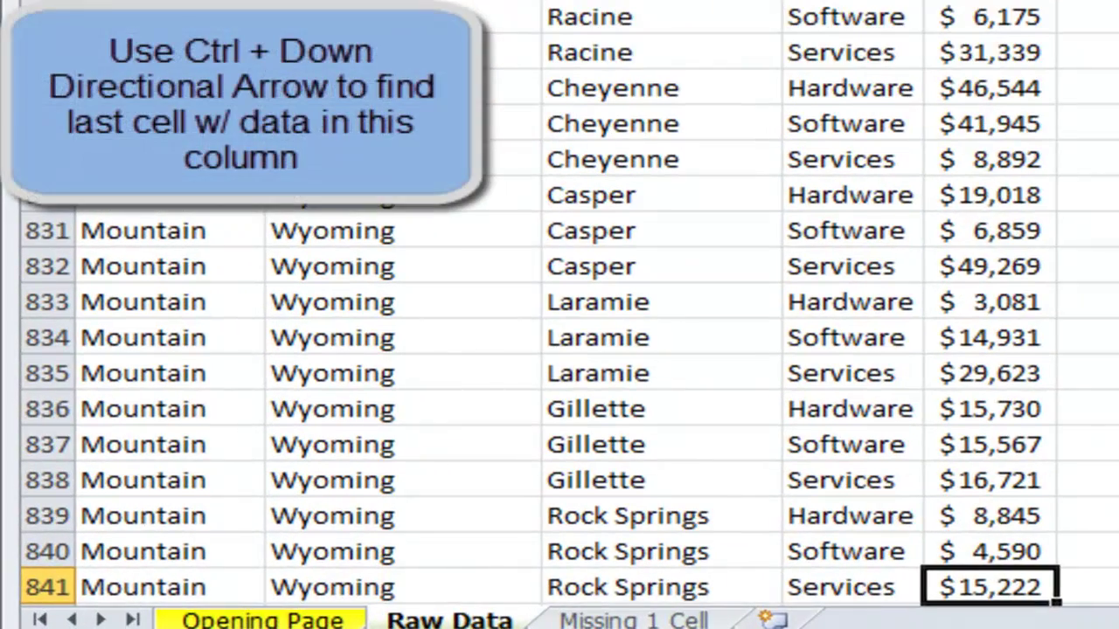
pyautogui.press('Down')
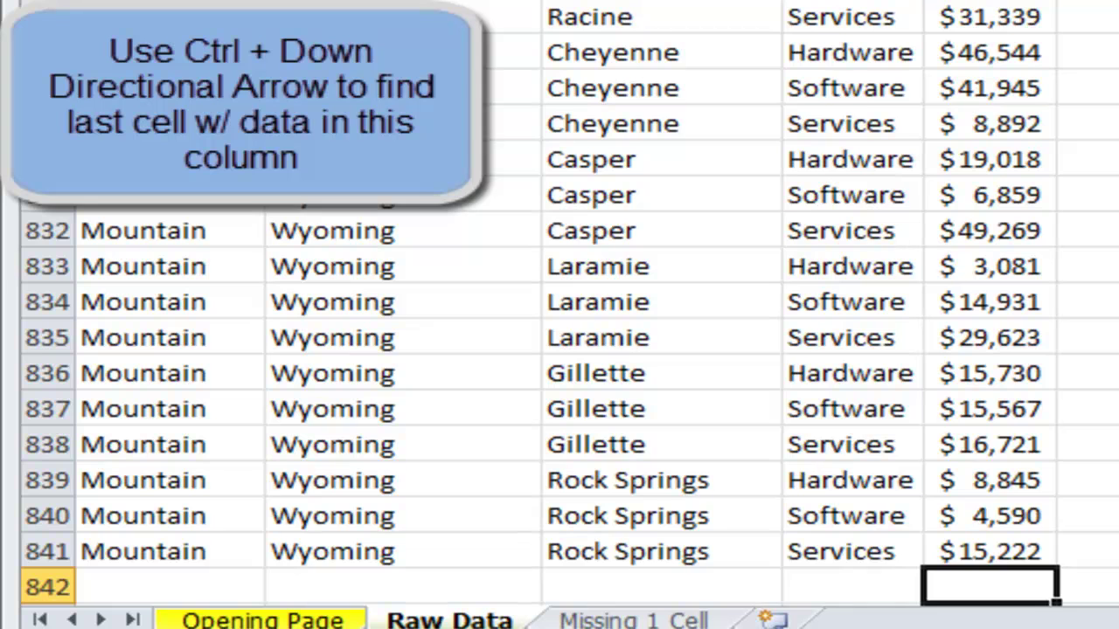
pyautogui.press('Down')
pyautogui.press('Up')
pyautogui.press('Up')
pyautogui.press('Left')
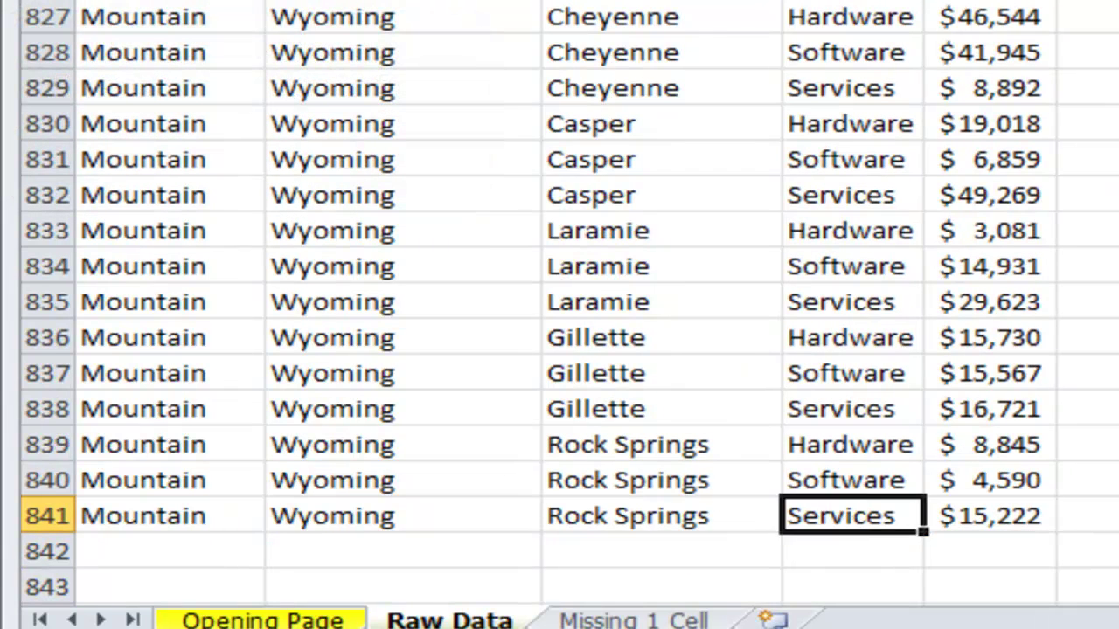
pyautogui.press('Left')
pyautogui.press('Left')
pyautogui.press('Left')
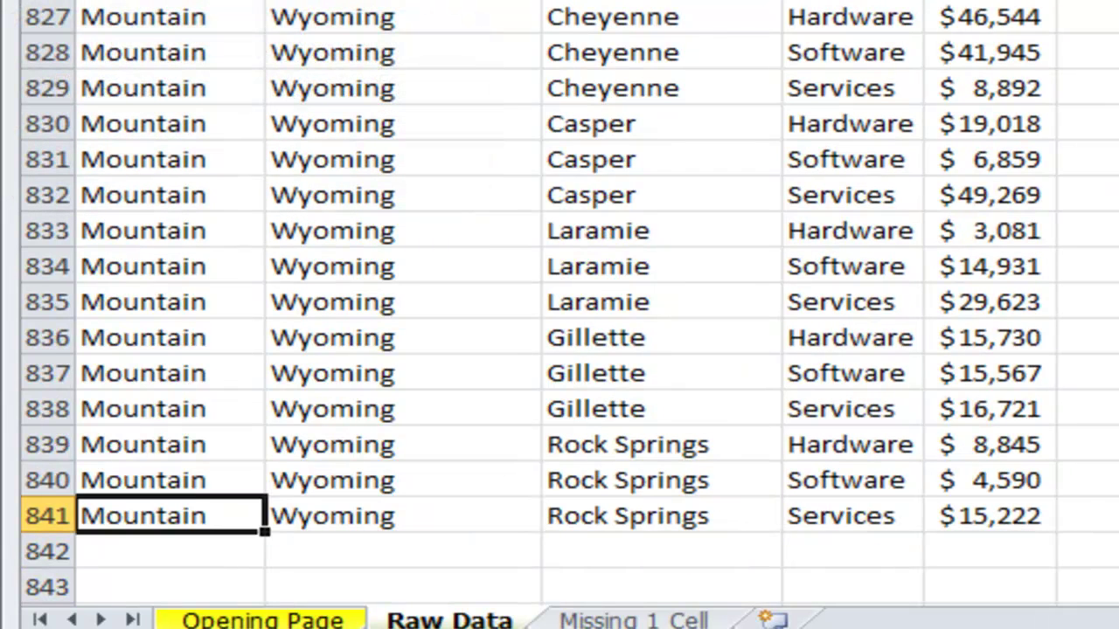
pyautogui.press('Up')
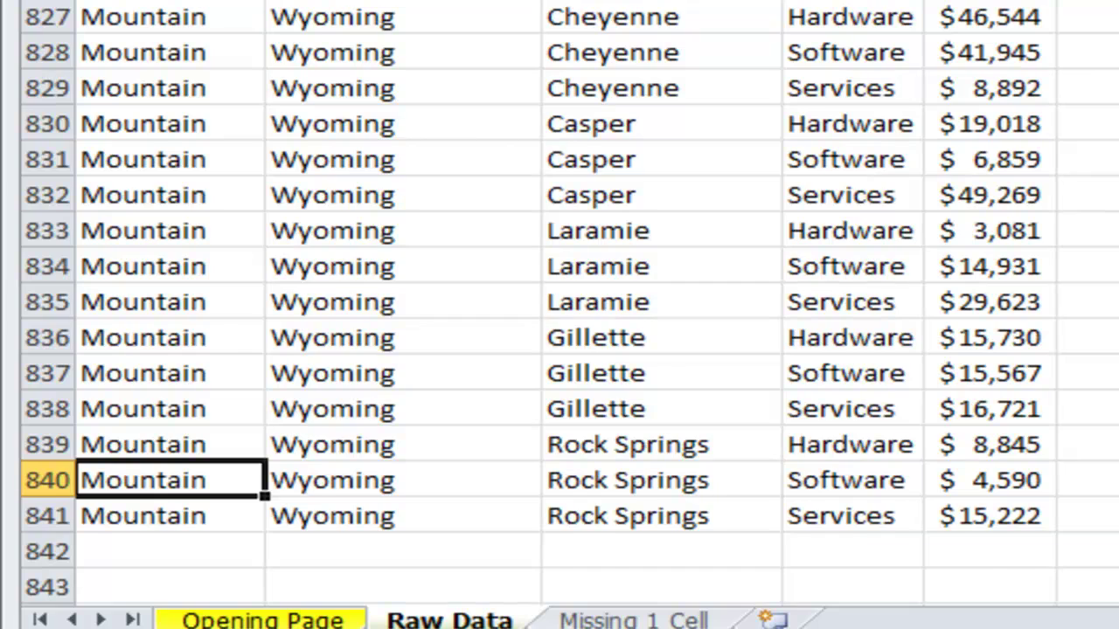
pyautogui.hotkey('ctrl', 'Up')
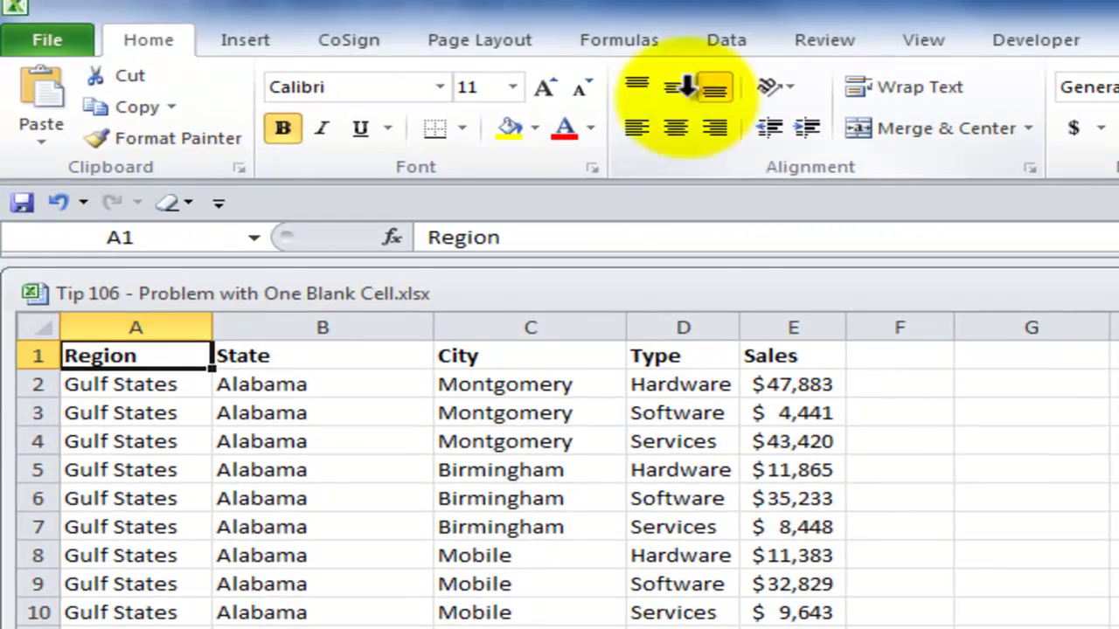
# - Blank E7's 8448 Sales value, then insert an empty PivotTable of A1:E841 at G3
pyautogui.click(793, 527)
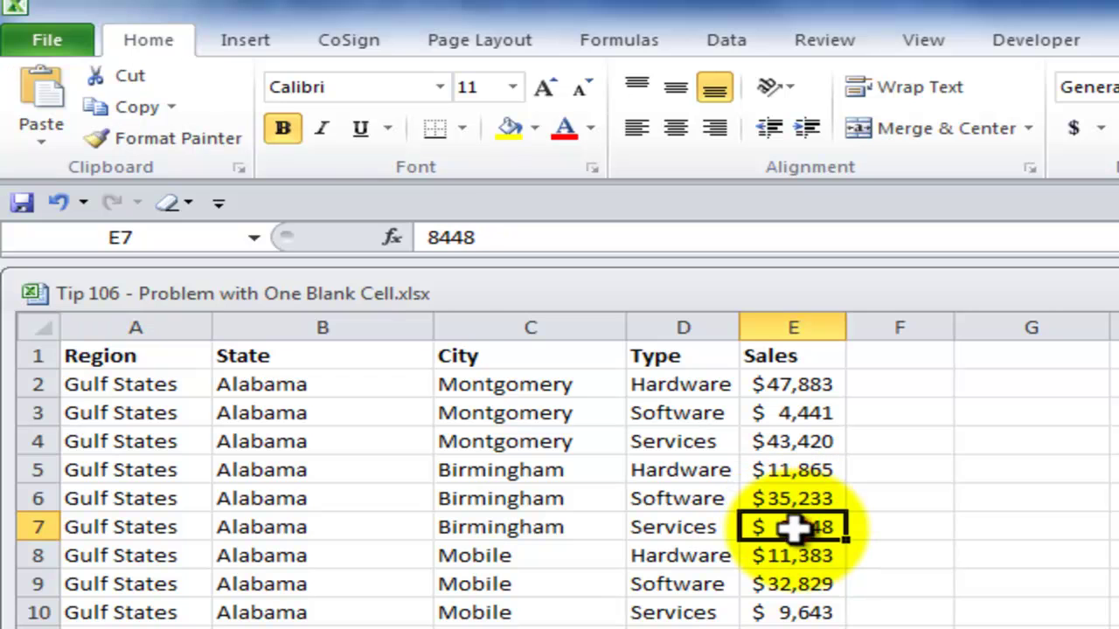
pyautogui.press('Delete')
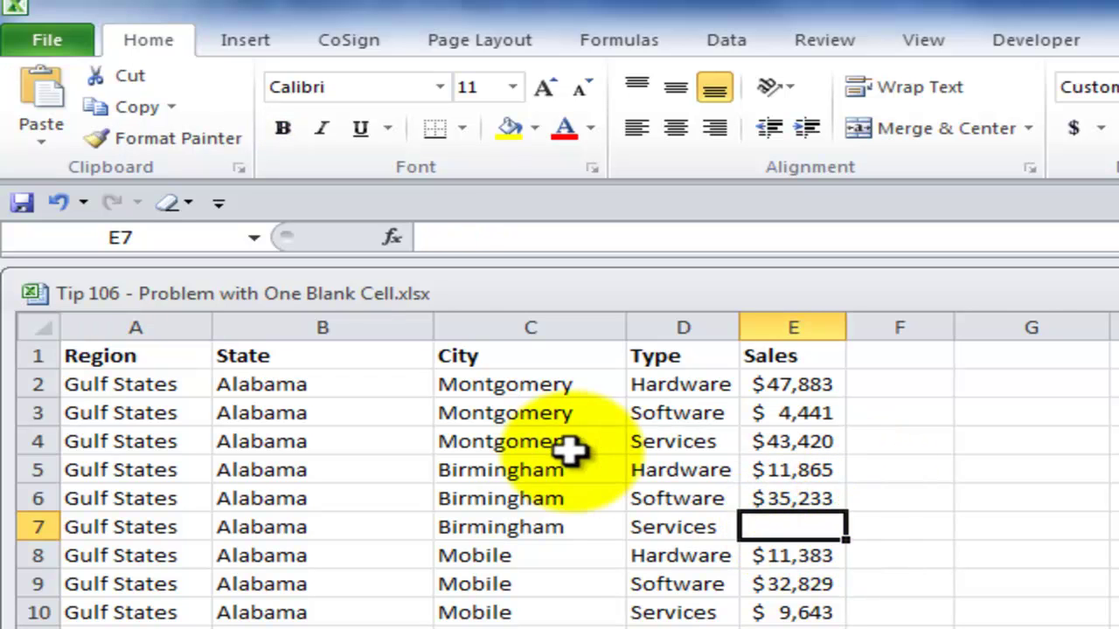
pyautogui.click(544, 463)
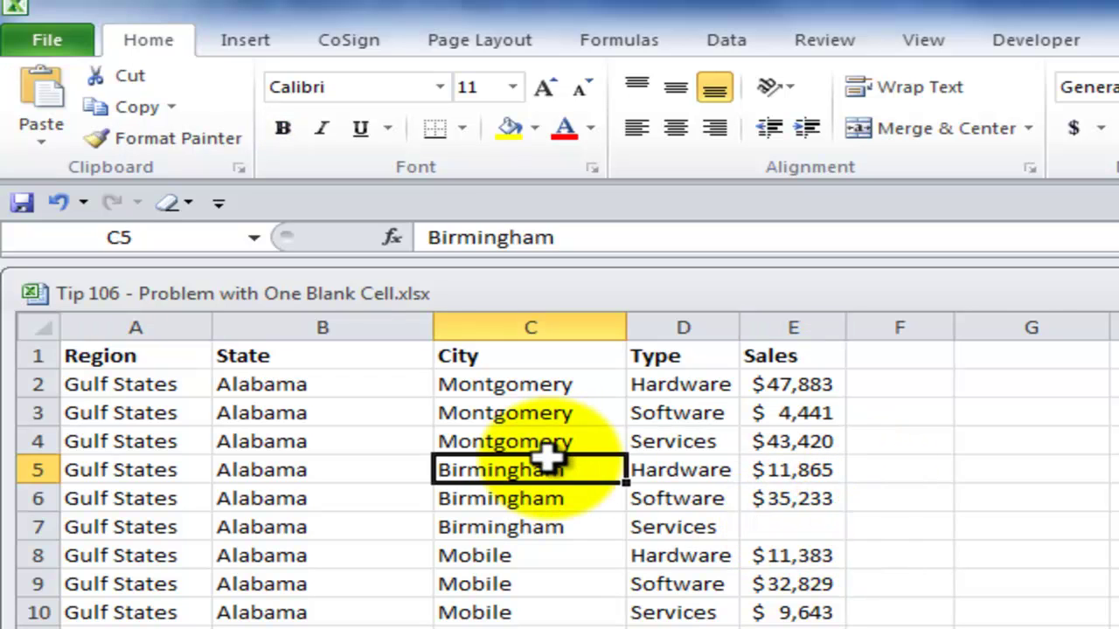
pyautogui.click(243, 44)
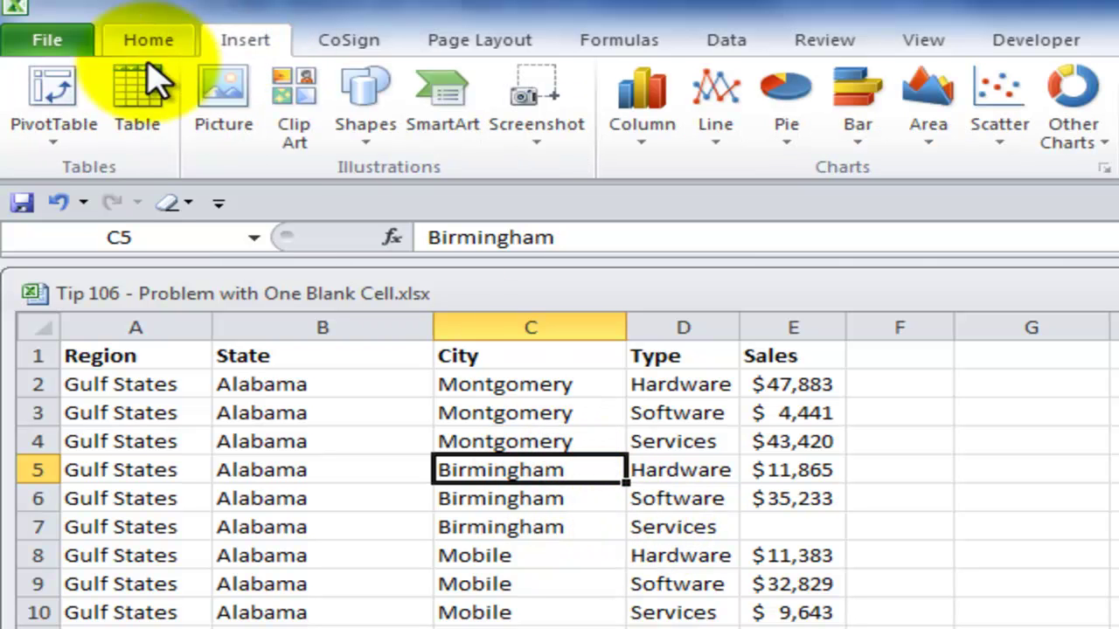
pyautogui.click(50, 98)
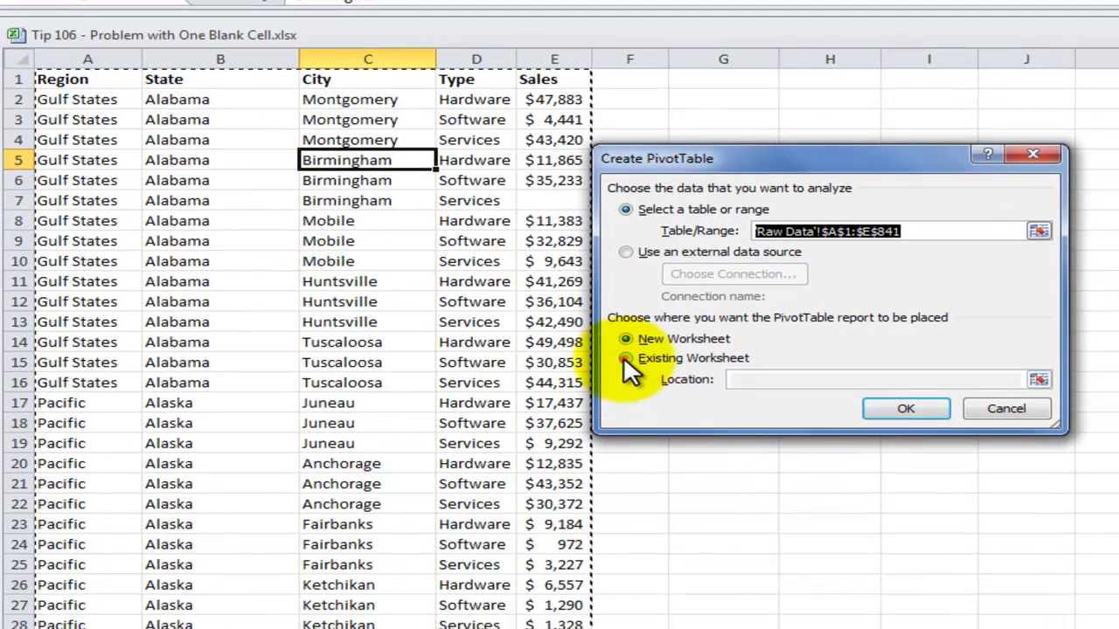
pyautogui.click(626, 359)
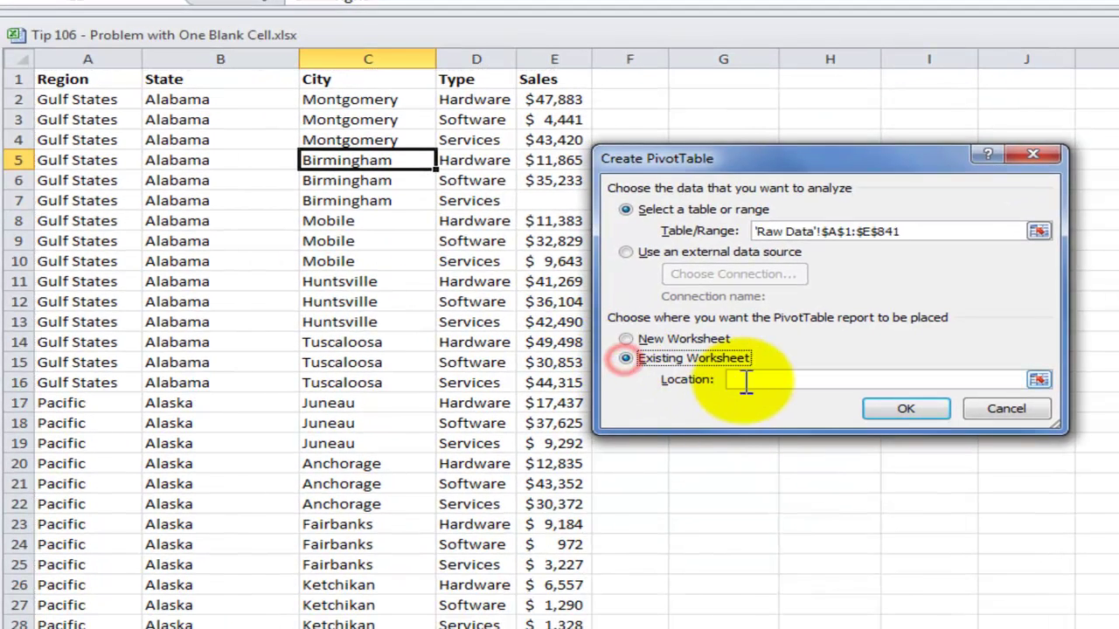
pyautogui.click(742, 379)
pyautogui.click(715, 114)
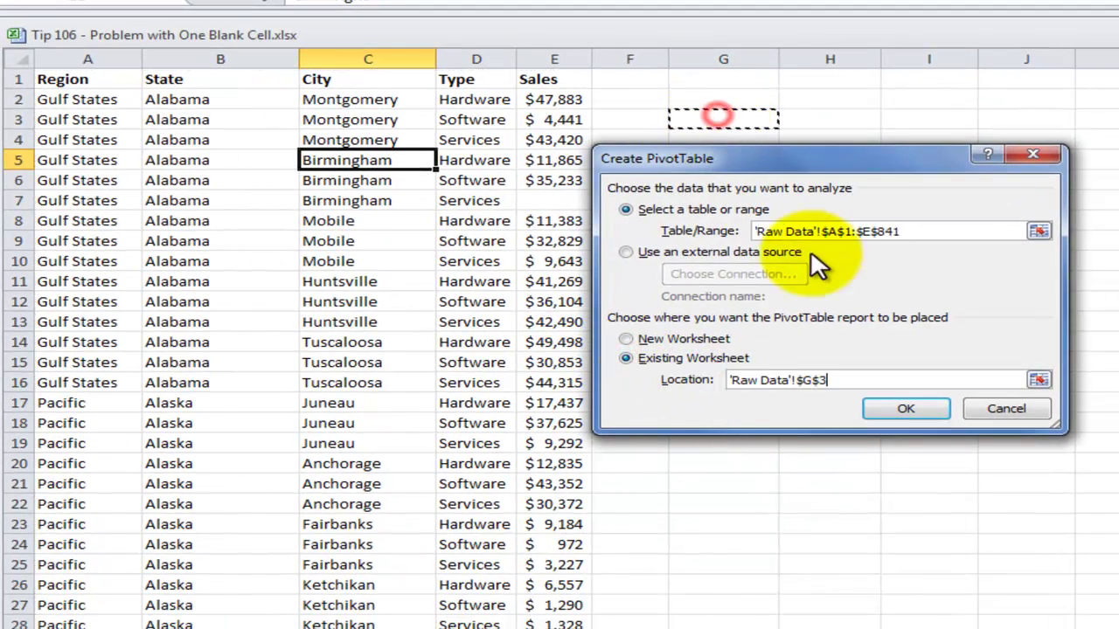
pyautogui.click(920, 408)
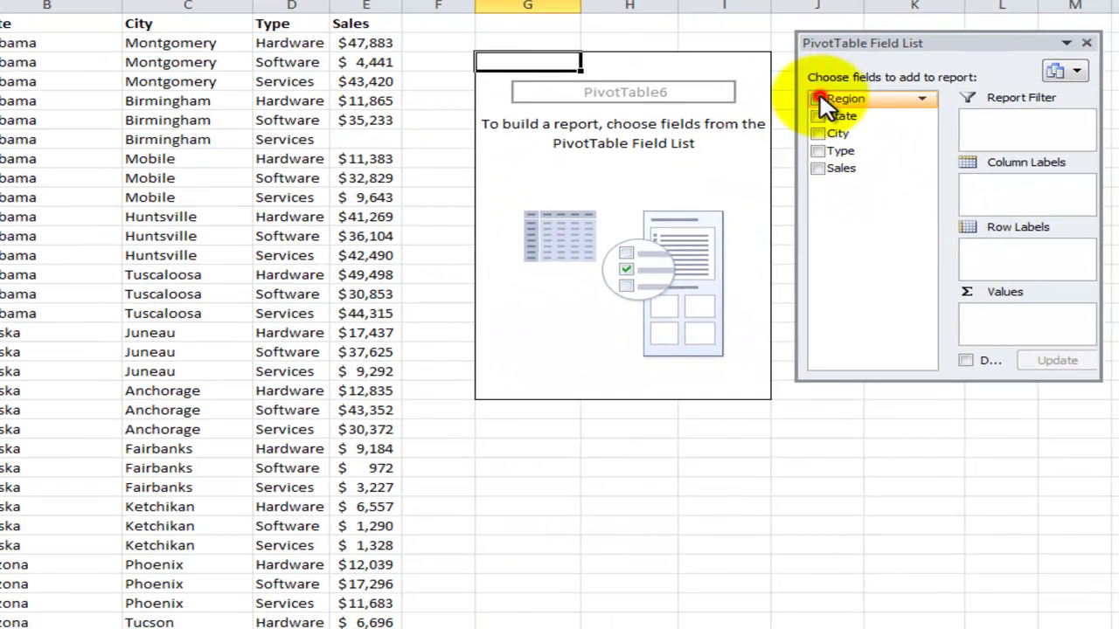
# - Add Region rows and move Sales into Values, producing Count of Sales totalling 839
pyautogui.click(996, 149)
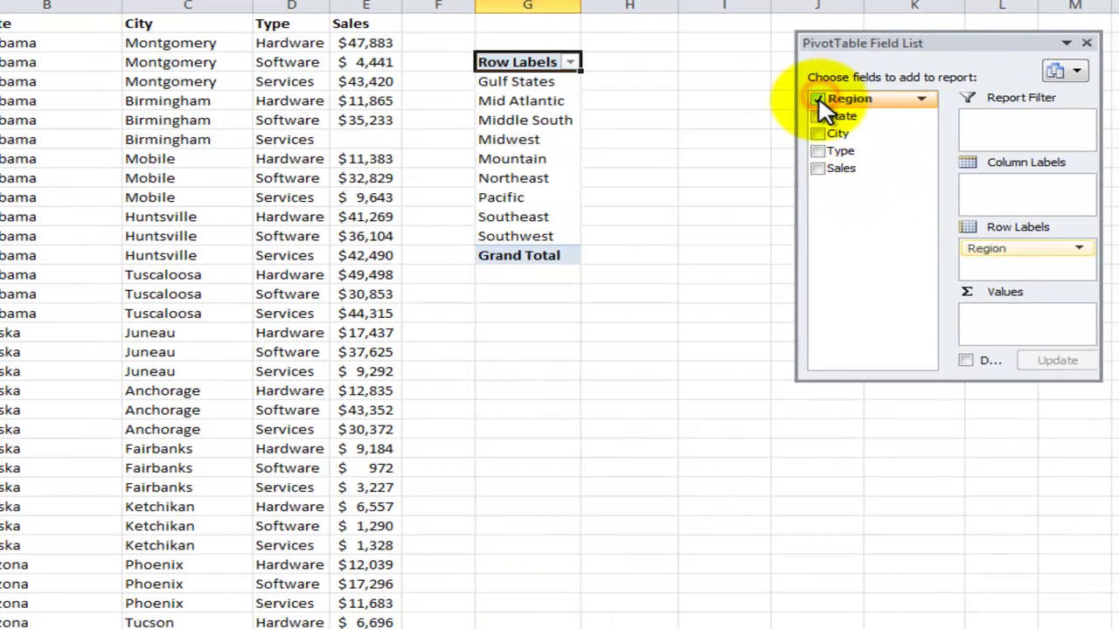
pyautogui.click(817, 169)
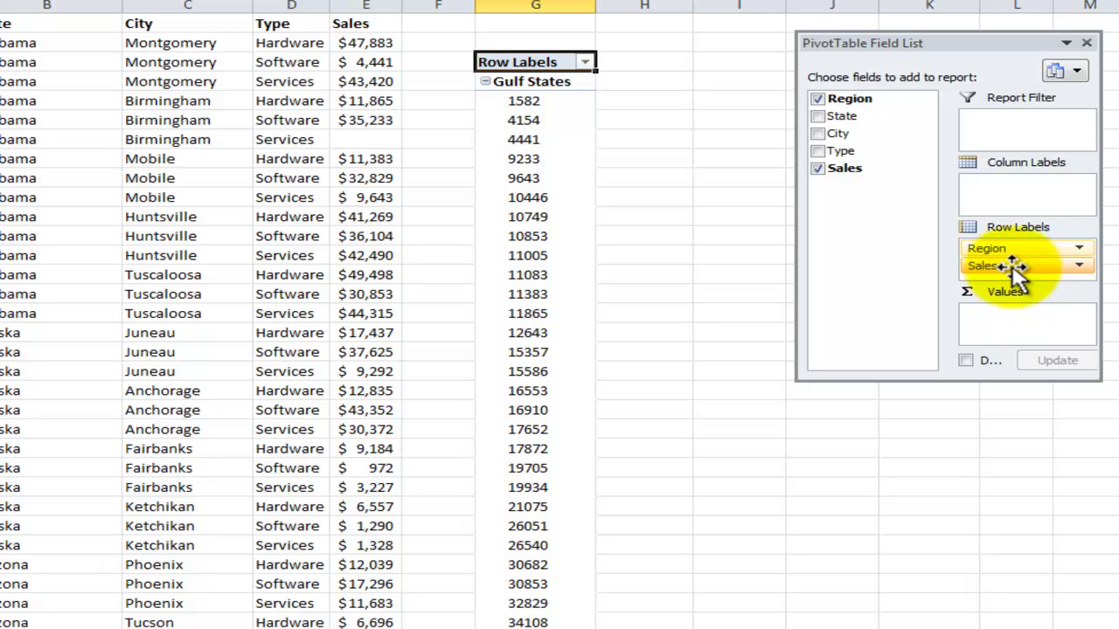
pyautogui.moveTo(1013, 267); pyautogui.dragTo(996, 331)
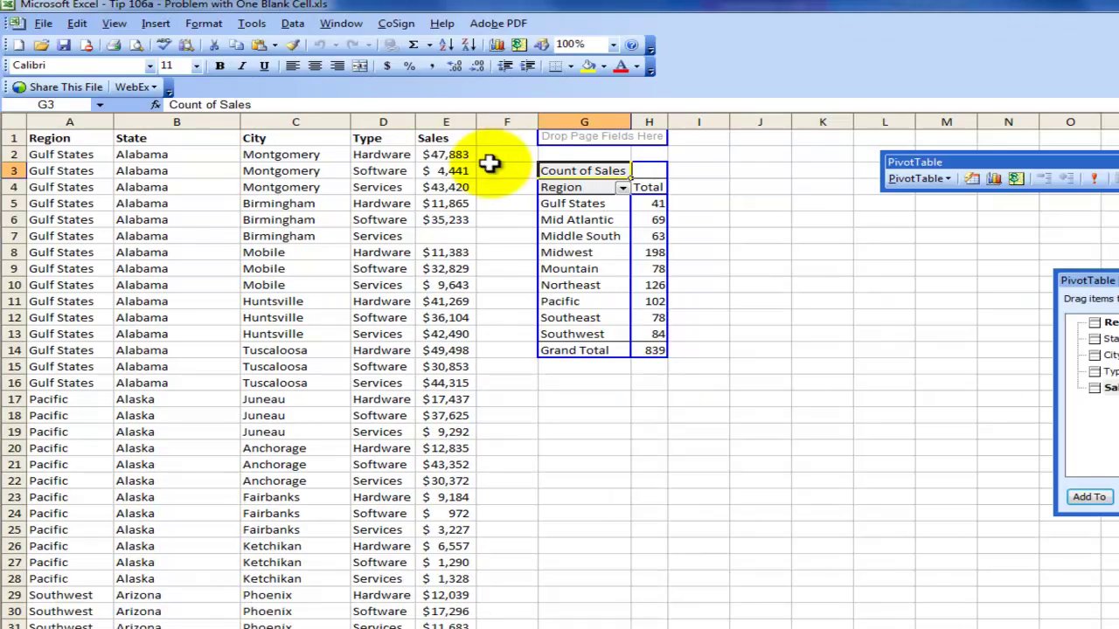
# - Select the blank E7, then remove Count of Sales and drag Sales back into the pivot's data area
pyautogui.click(441, 237)
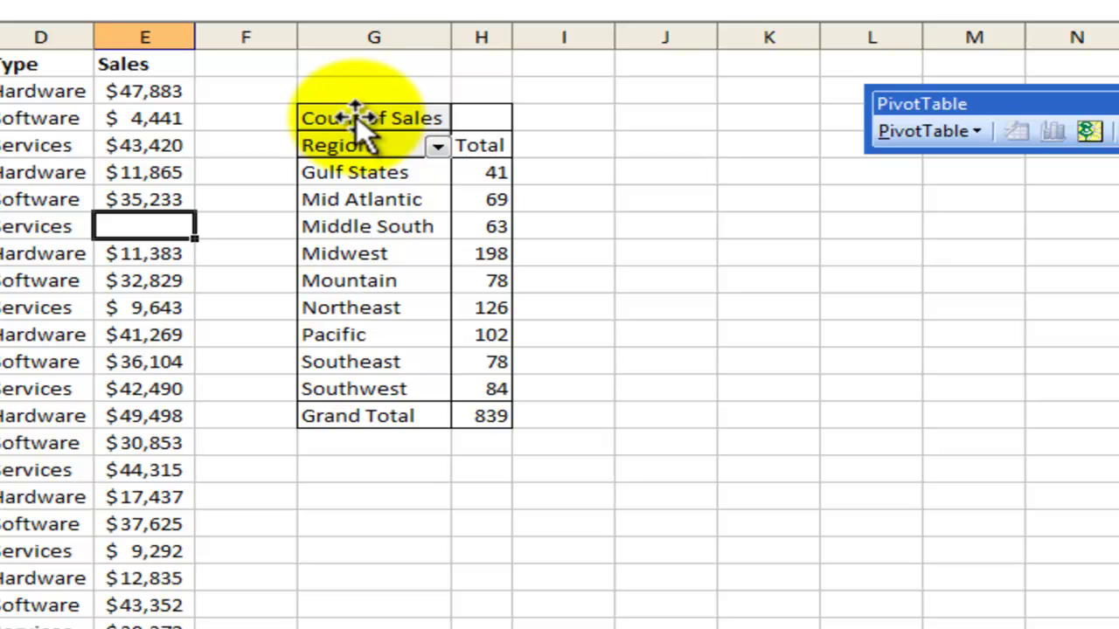
pyautogui.moveTo(356, 116); pyautogui.dragTo(812, 293)
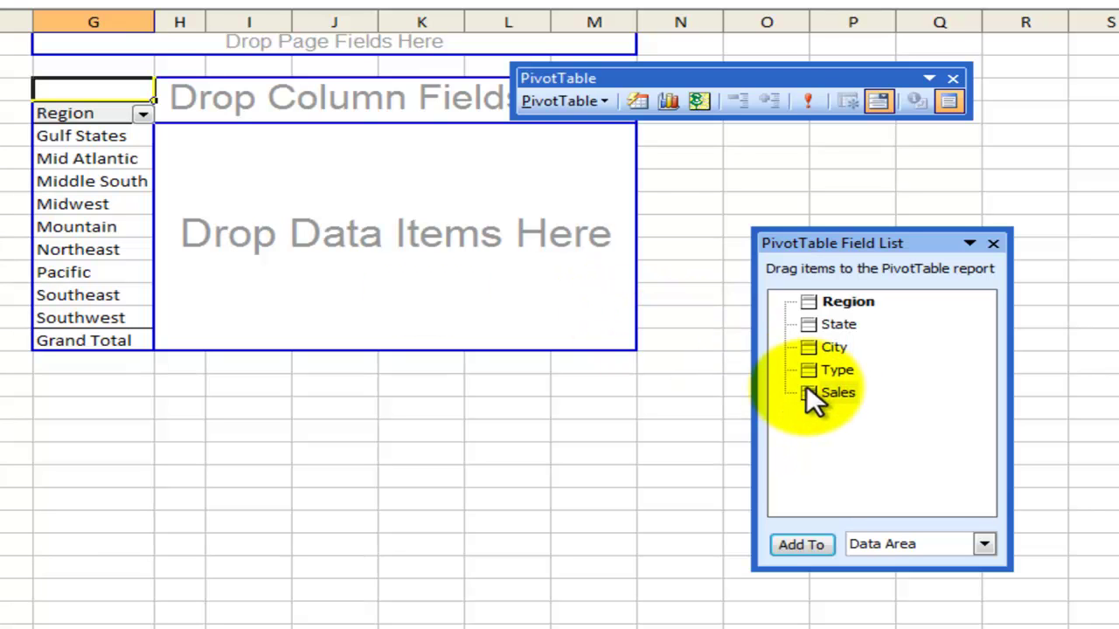
pyautogui.moveTo(824, 393); pyautogui.dragTo(288, 228)
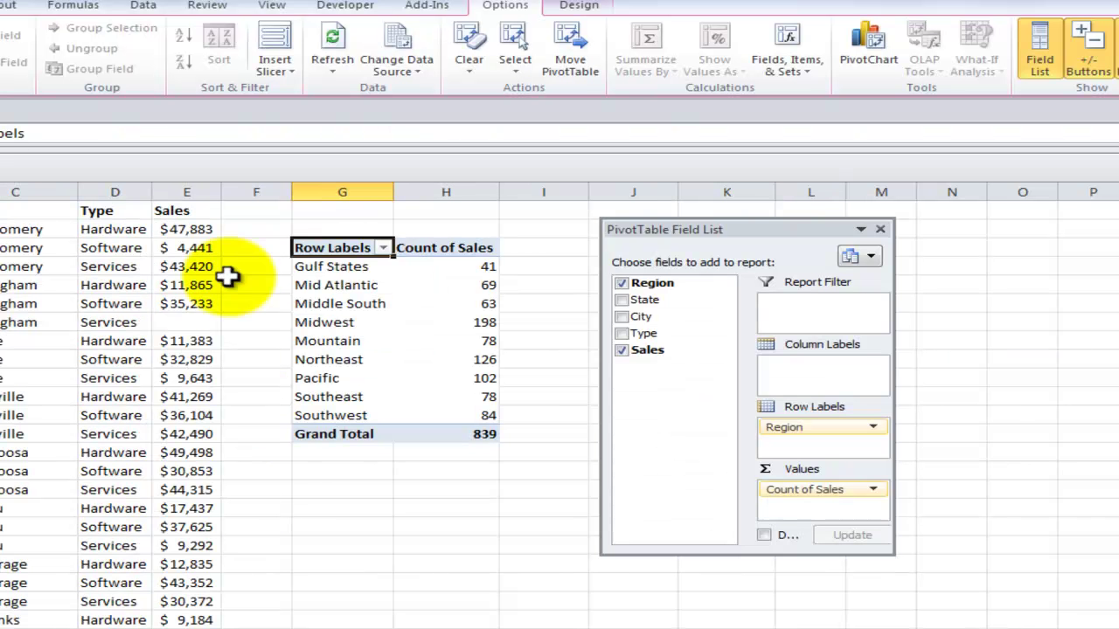
# - Jump from E2 down to the blank Sales cell, then inspect F7's =AVERAGE(E2:E16) on Missing 1 Cell
pyautogui.click(195, 231)
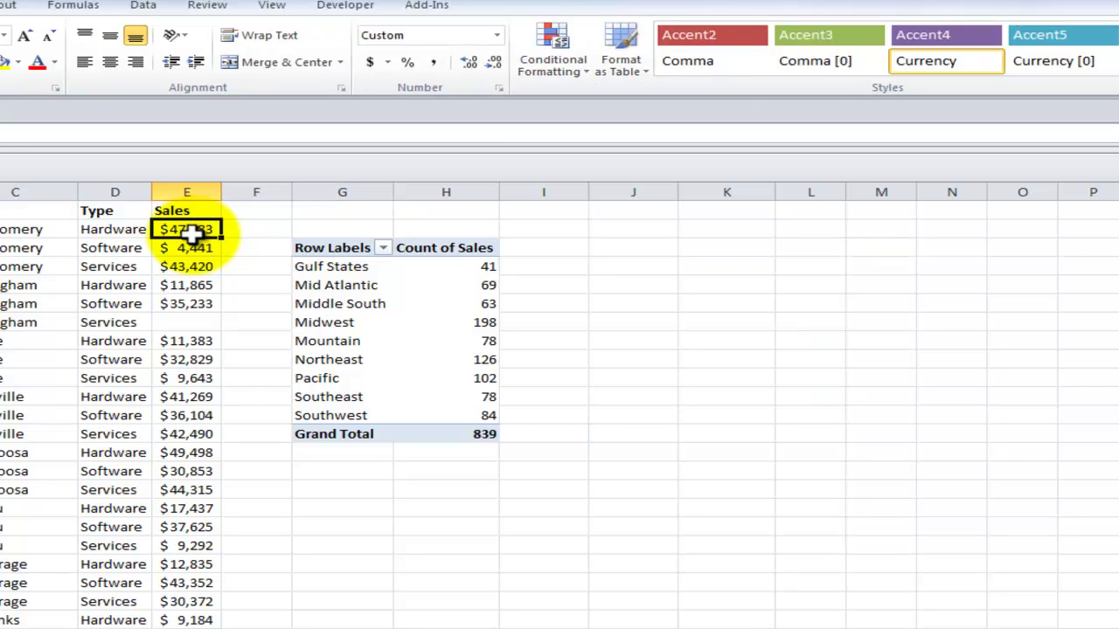
pyautogui.hotkey('ctrl', 'Down')
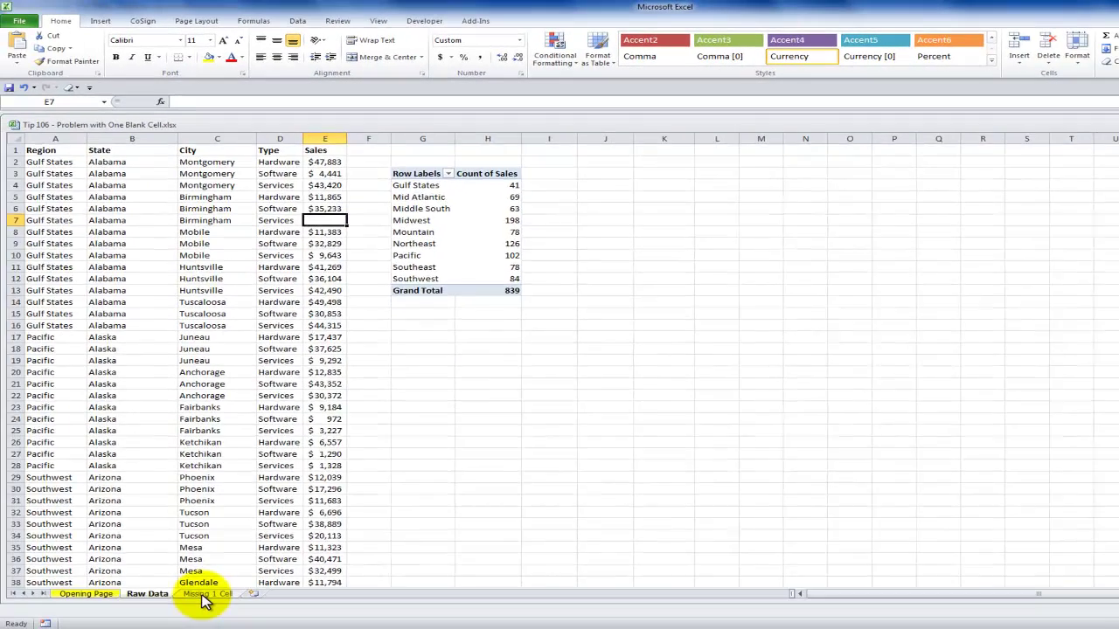
pyautogui.click(202, 594)
pyautogui.doubleClick(463, 272)
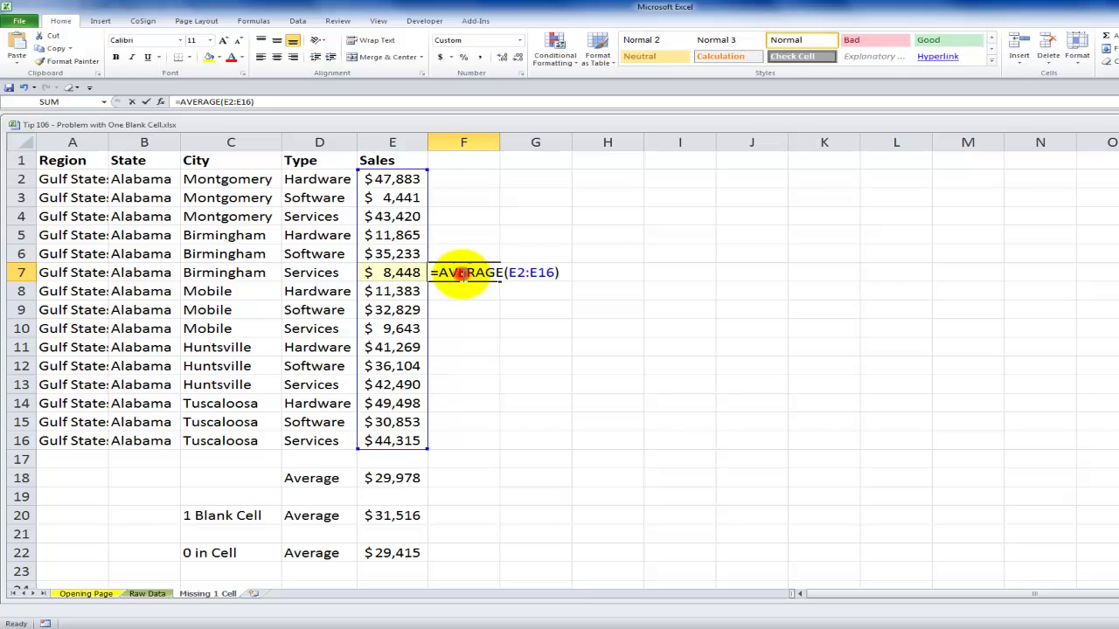
pyautogui.press('Escape')
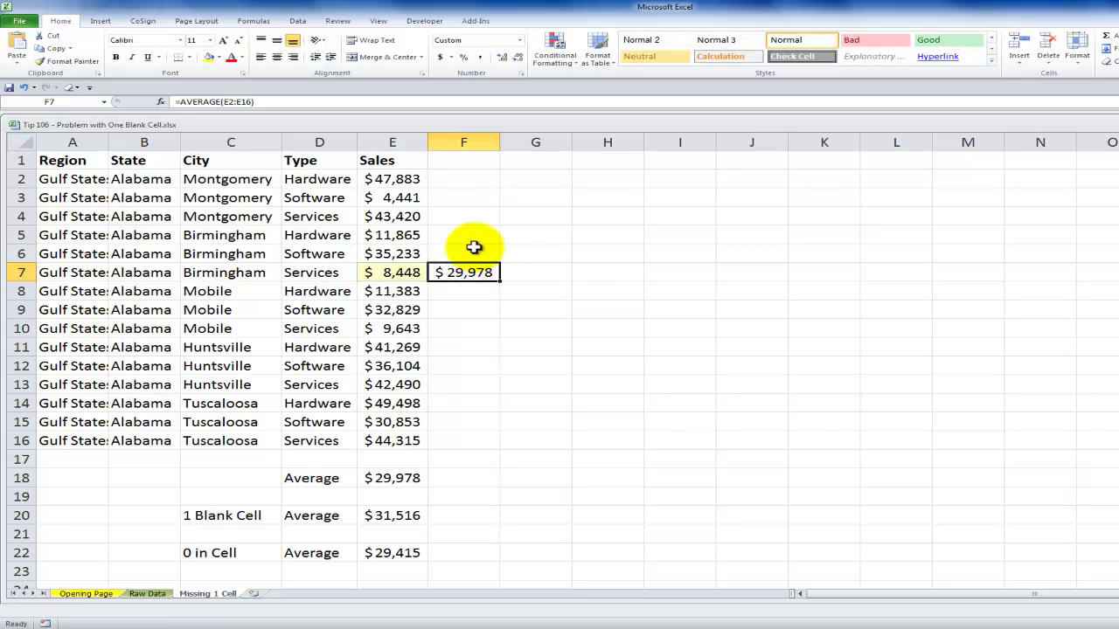
pyautogui.moveTo(223, 622)
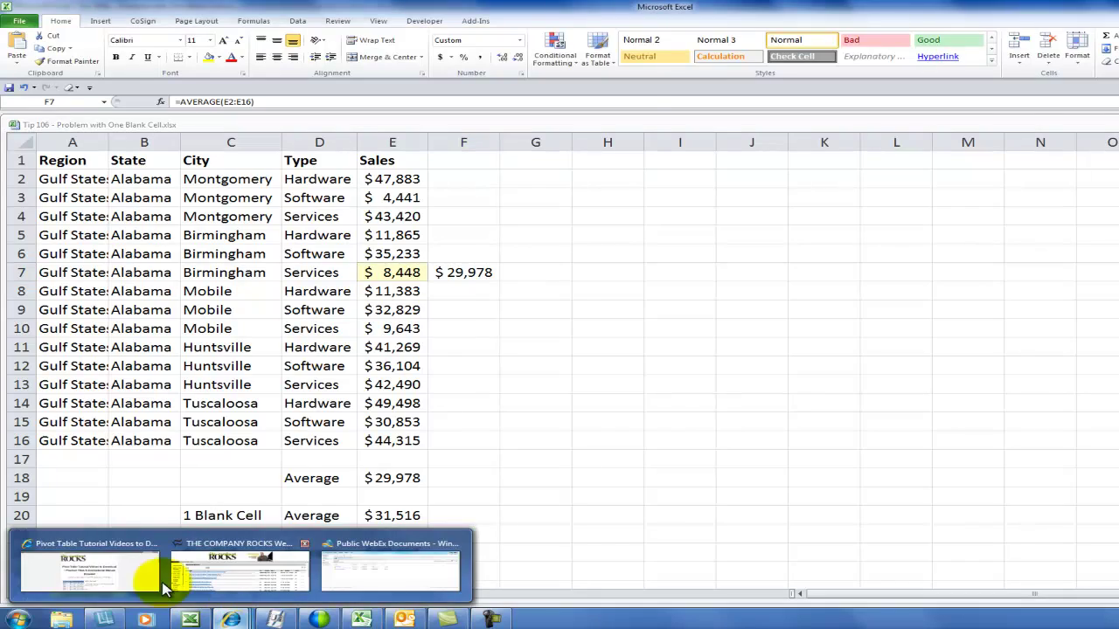
# - Bring up the Pivot Table Tutorial Videos page and highlight the 2007 and 2010 versions and the $9.95 price
pyautogui.click(50, 576)
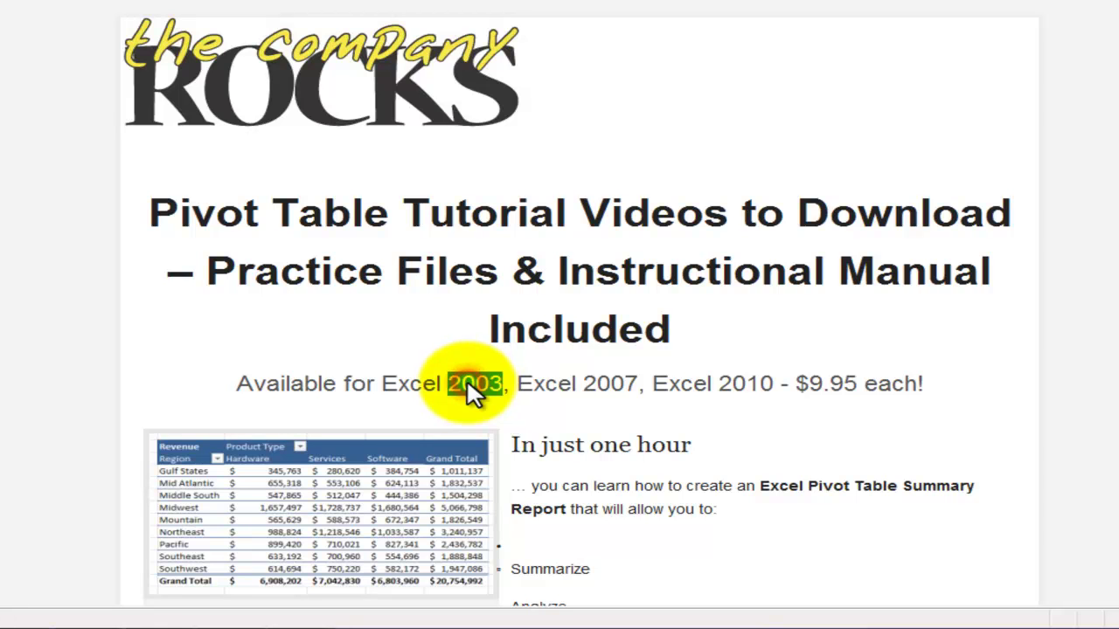
pyautogui.doubleClick(612, 383)
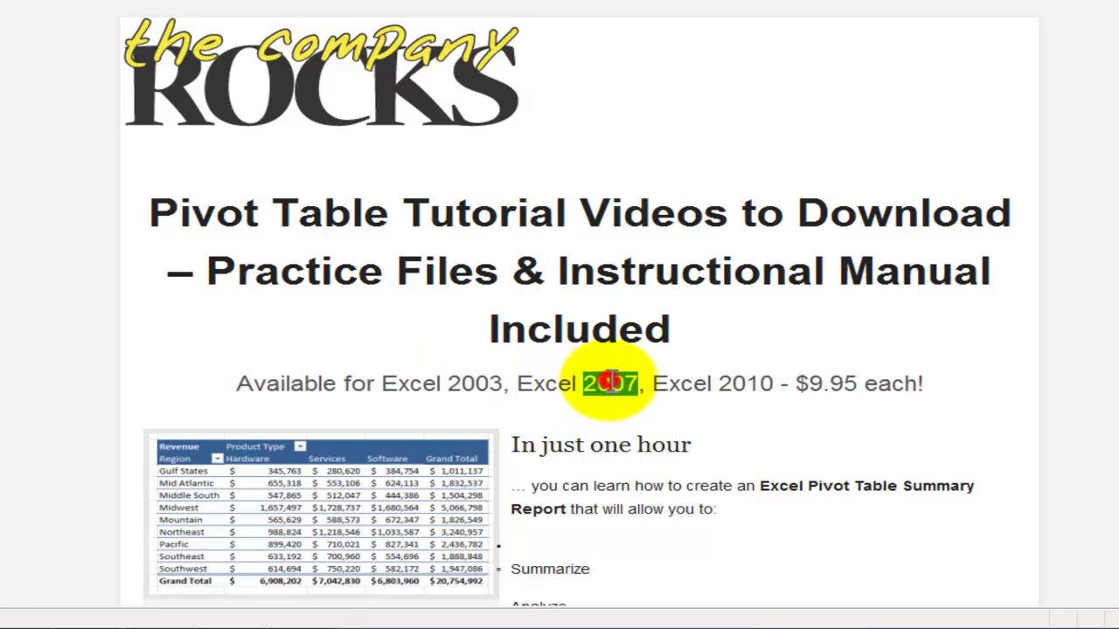
pyautogui.doubleClick(743, 383)
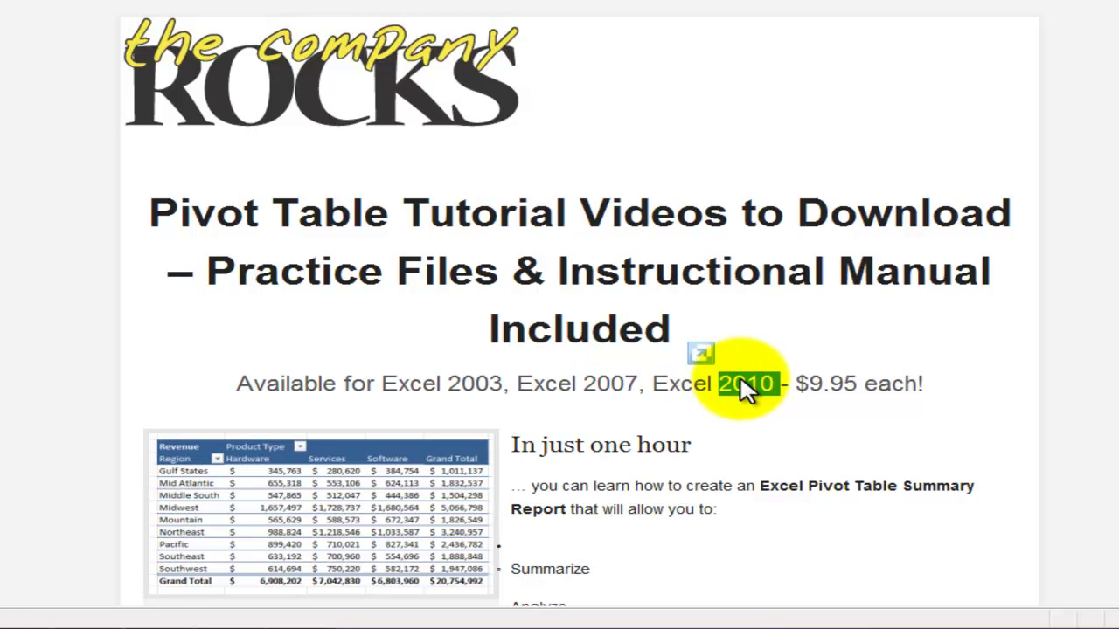
pyautogui.click(597, 447)
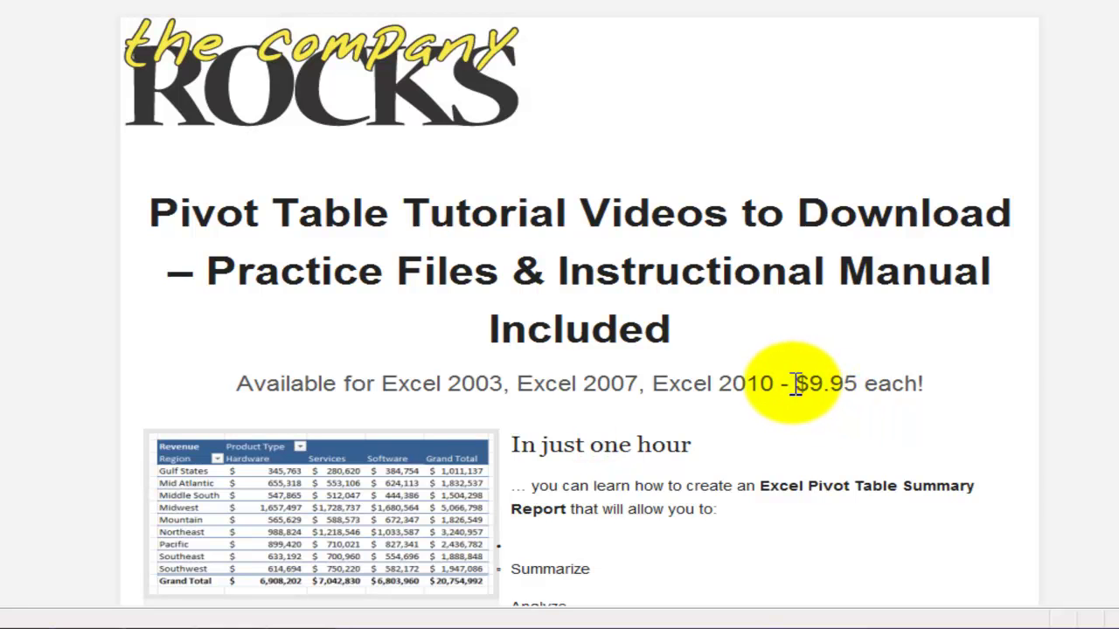
pyautogui.moveTo(795, 385); pyautogui.dragTo(917, 383)
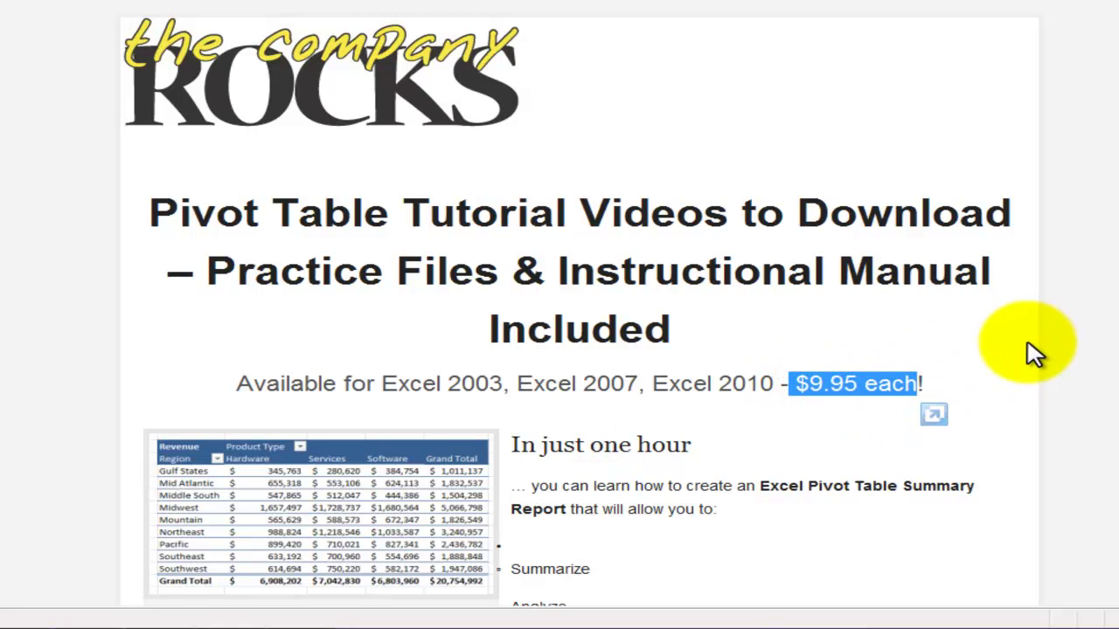
pyautogui.click(687, 477)
pyautogui.scroll(-10, 571, 306)
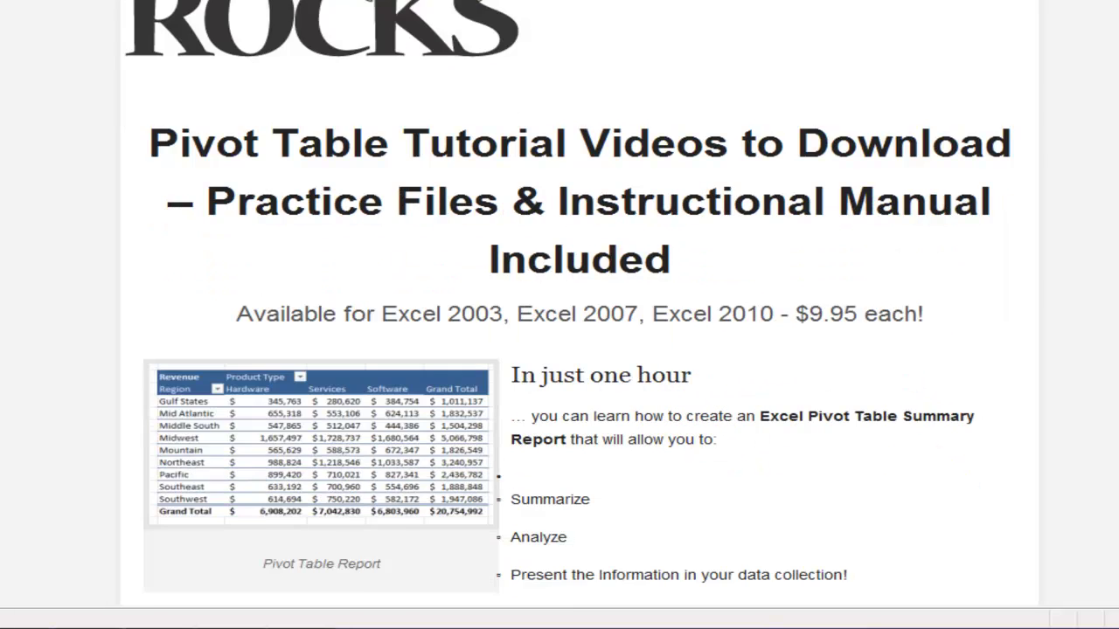
# - Scroll down to the Instant Downloads links for the 2003, 2007 and 2010 videos and manuals
pyautogui.scroll(-3, 570, 306)
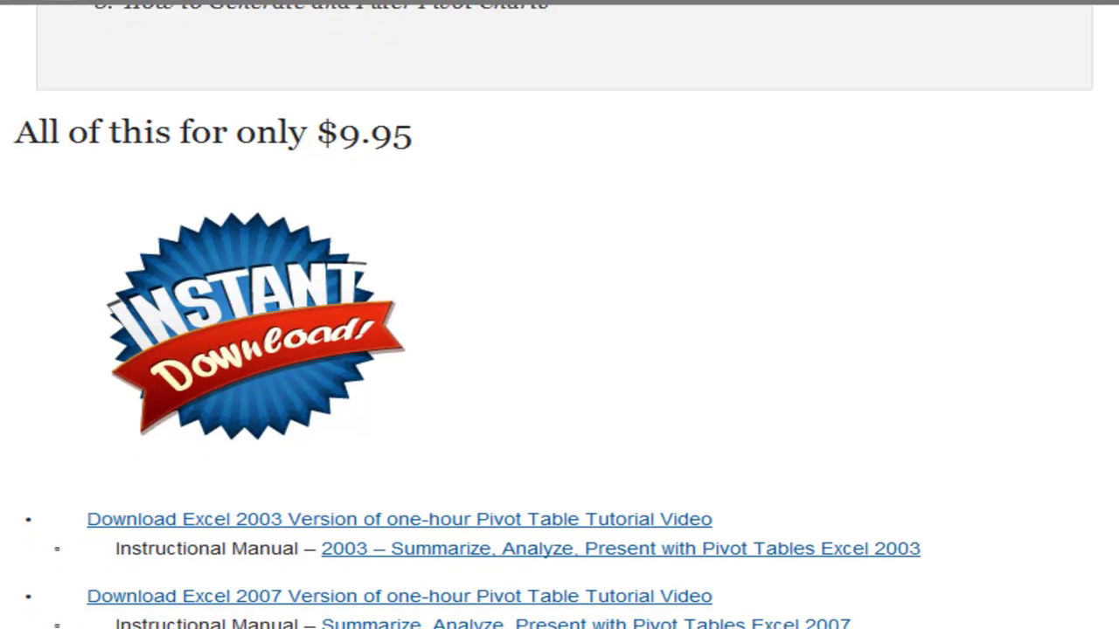
pyautogui.scroll(-3, 560, 315)
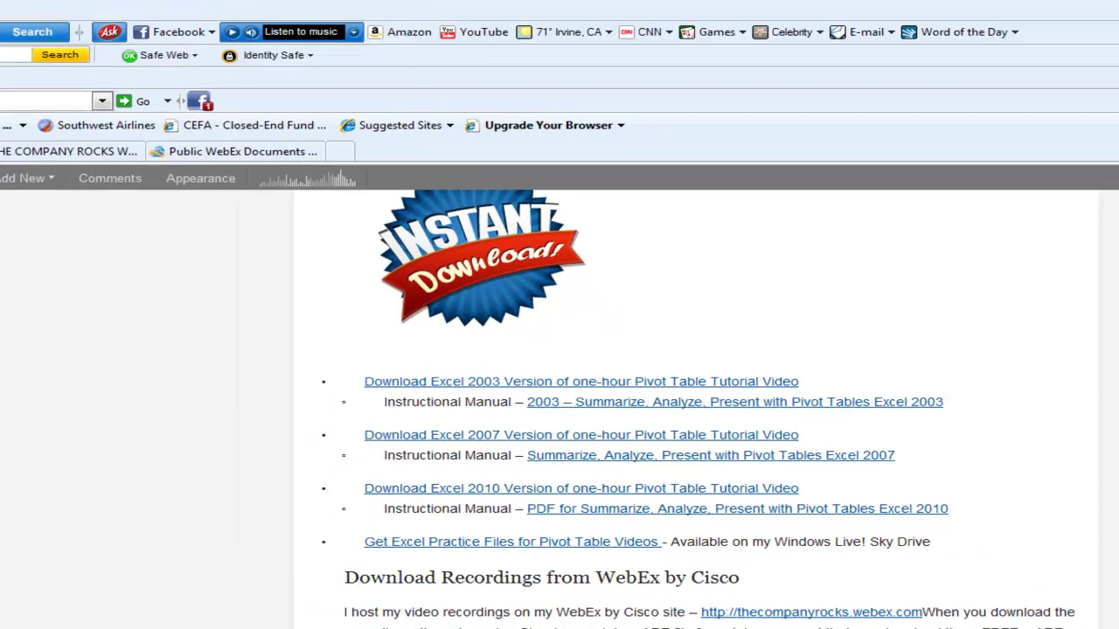
pyautogui.scroll(-1, 769, 452)
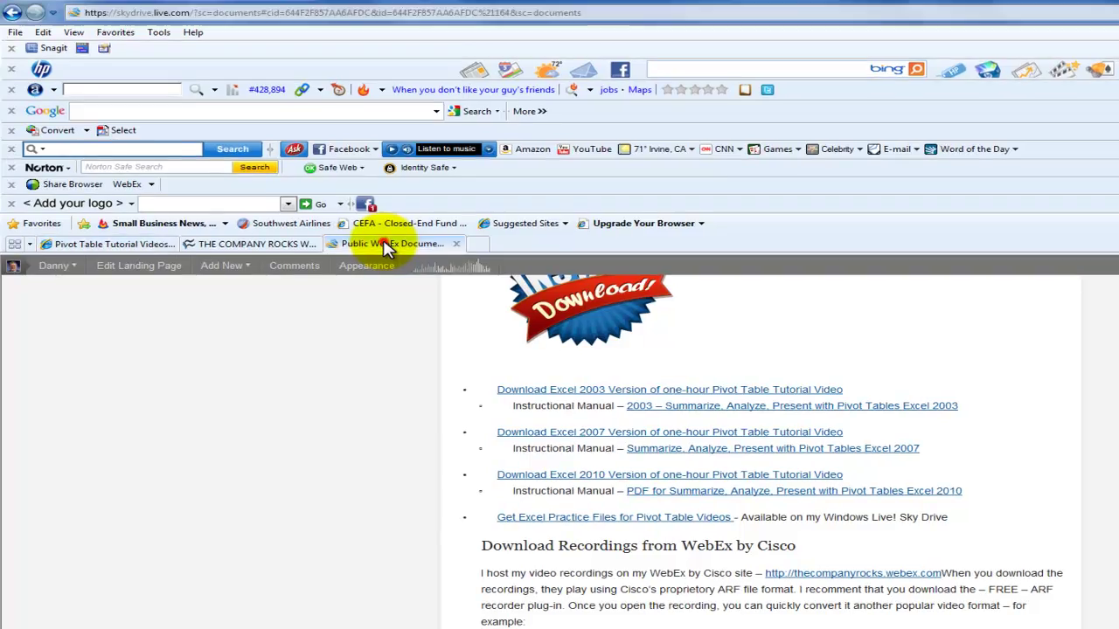
# - View the Public WebEx Documents folders on SkyDrive, then the $9.95 WebEx Recorded Sessions list
pyautogui.click(389, 246)
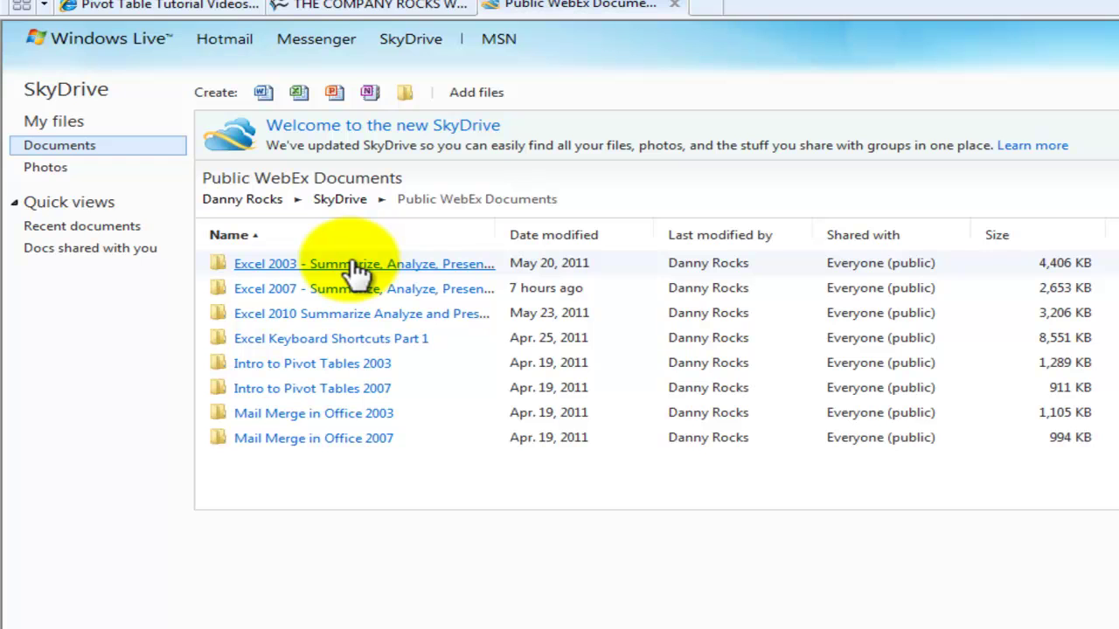
pyautogui.click(391, 7)
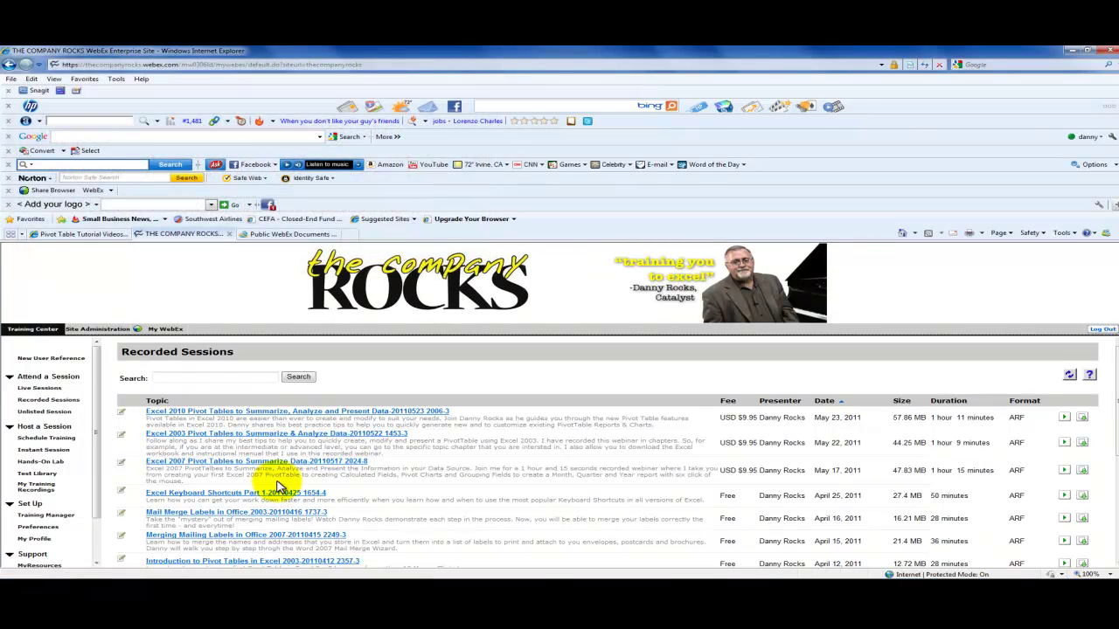
# - Return to the top of the Pivot Table Tutorial Videos article, then bring up the Excel 2010 pivot recording
pyautogui.click(94, 241)
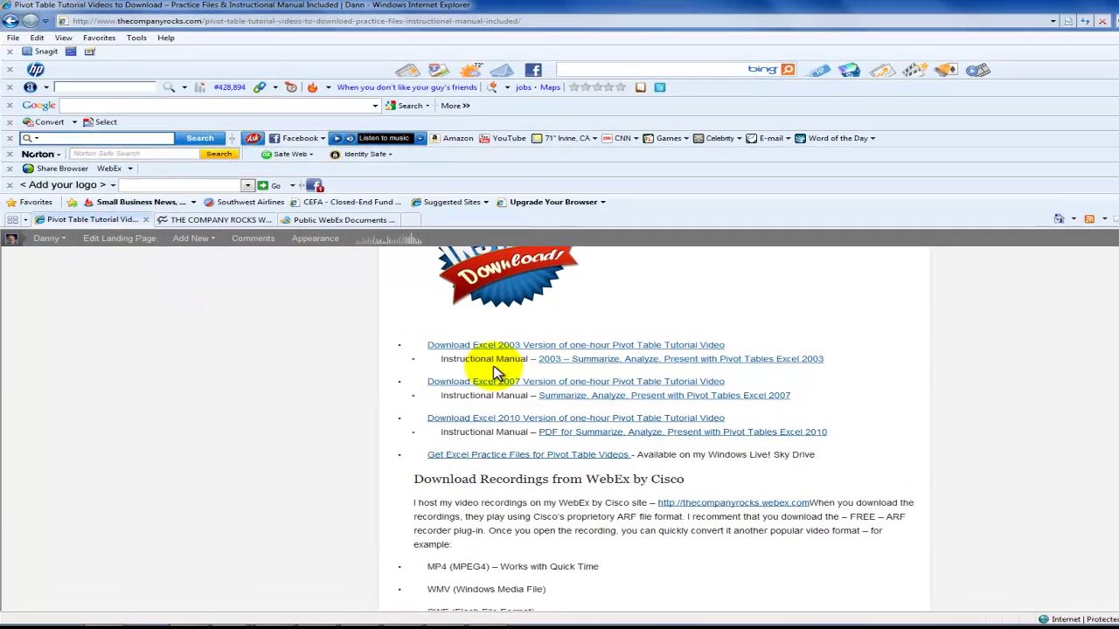
pyautogui.scroll(1, 496, 373)
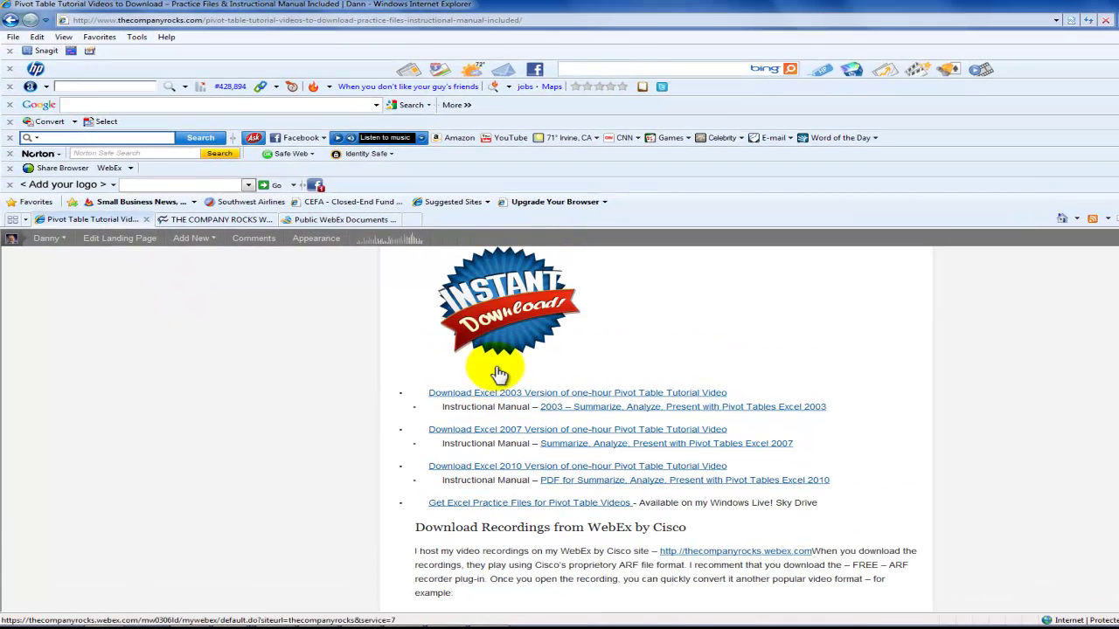
pyautogui.scroll(5, 498, 374)
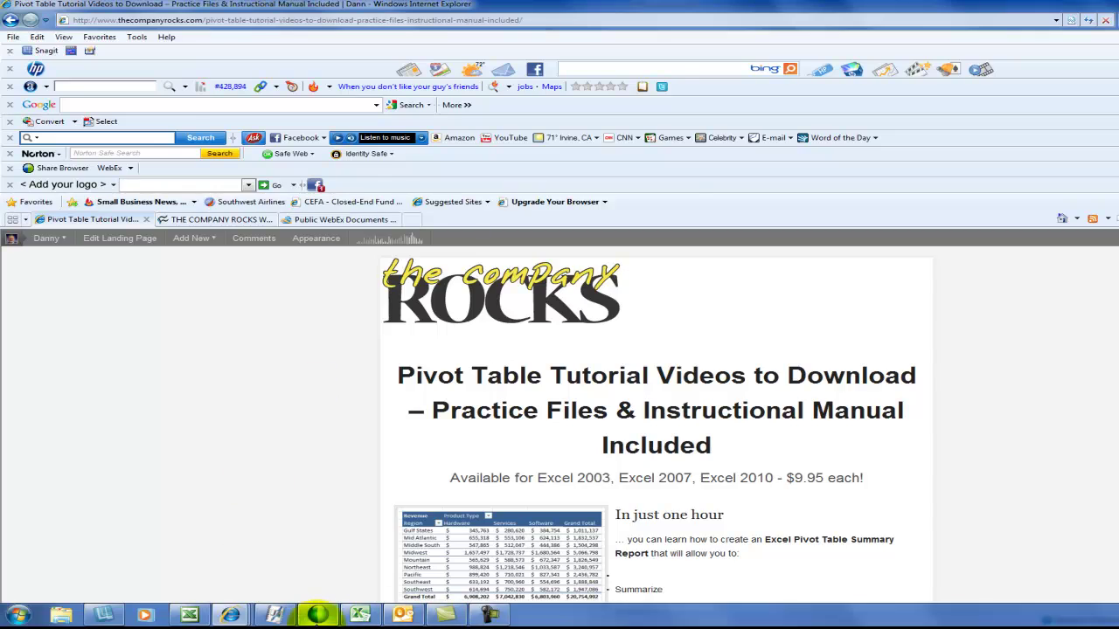
pyautogui.click(317, 615)
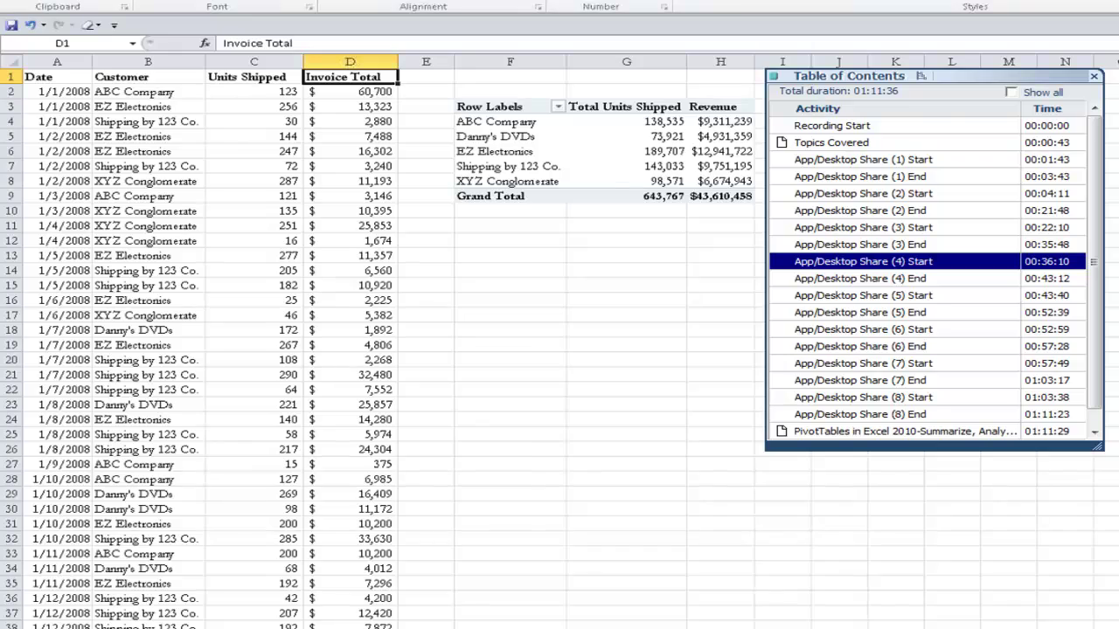
# - Show all open windows in Flip 3D to pick the Tip 106 workbook
pyautogui.press('super+Tab')
pyautogui.press('super+Tab')
pyautogui.press('super+Tab')
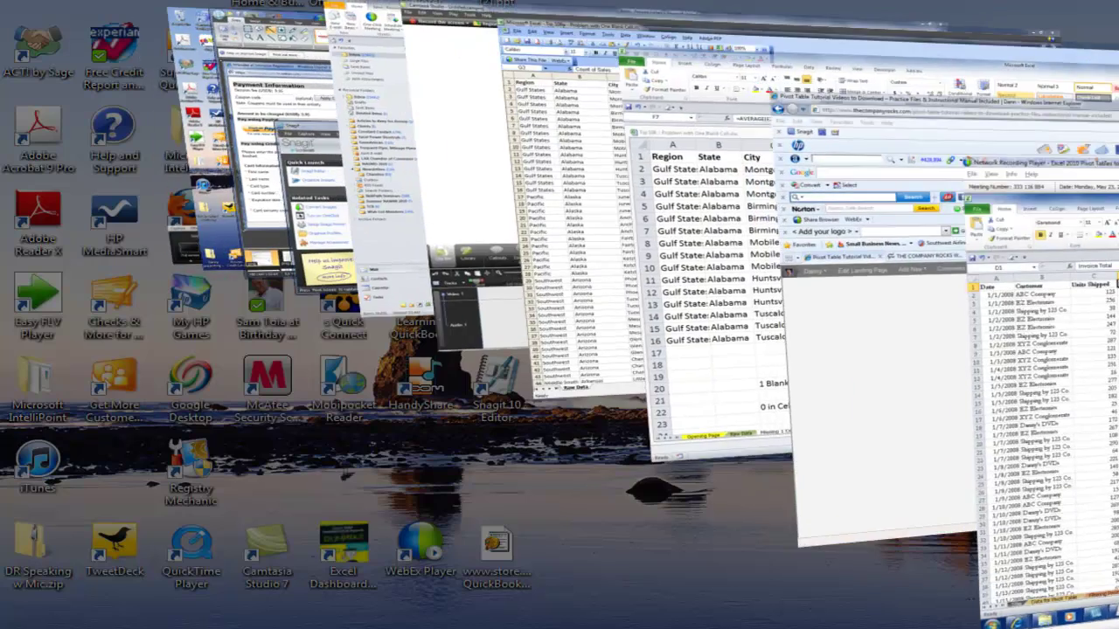